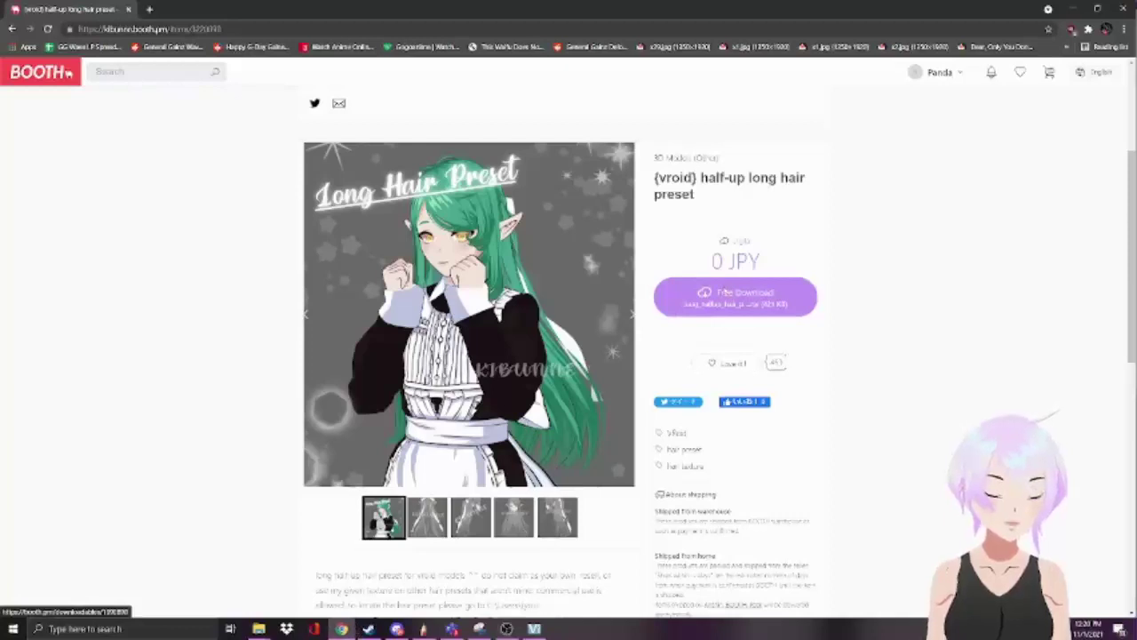
# Download the free half-up long hair preset from BOOTH and show the saved file on D:.
pyautogui.click(759, 296)
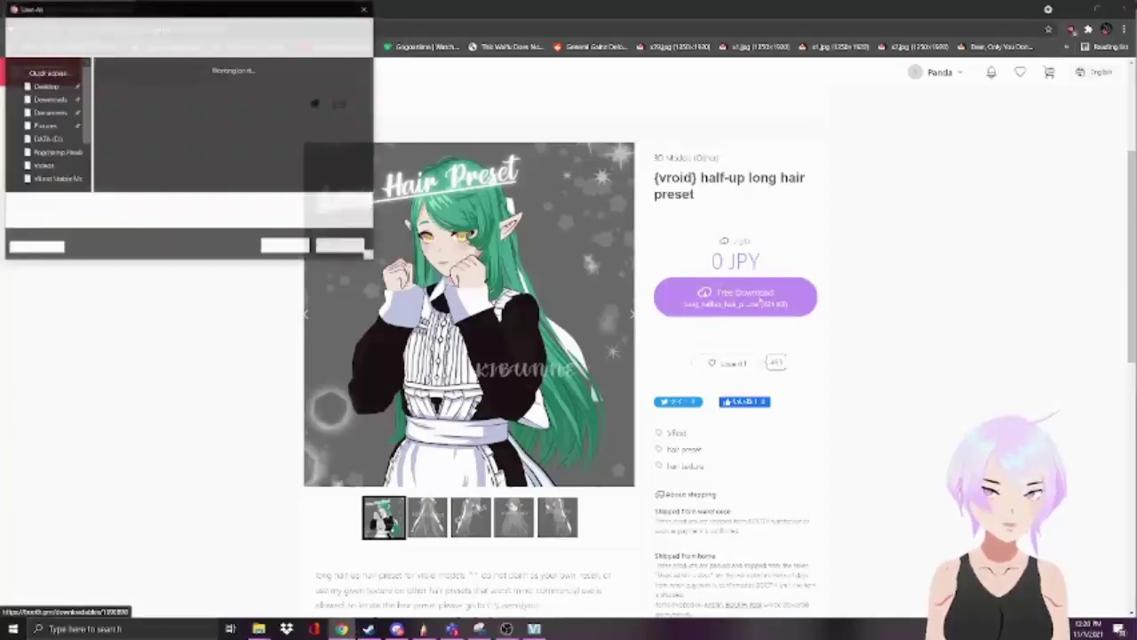
pyautogui.click(294, 248)
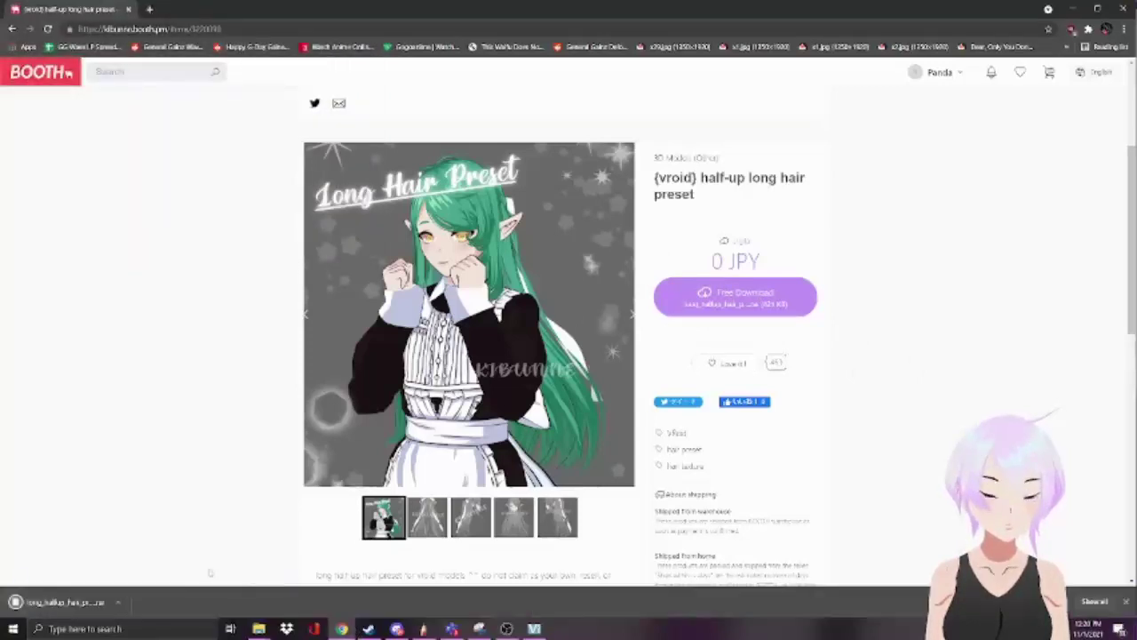
pyautogui.click(119, 601)
pyautogui.click(138, 567)
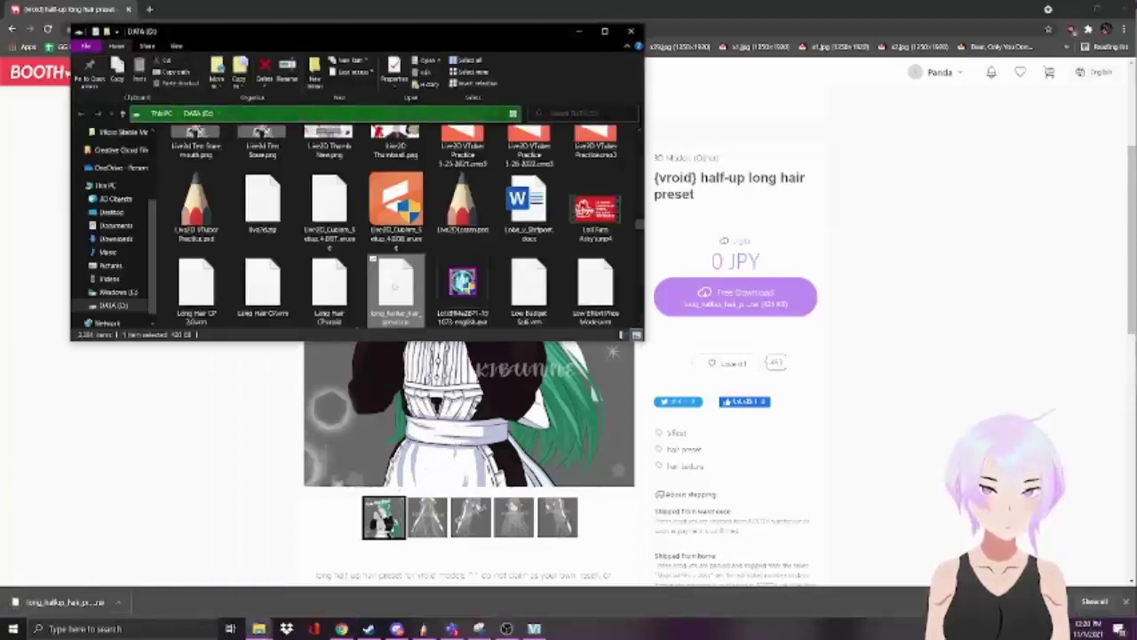
# Extract the preset archive with 7-Zip into a long_halfup_hair_preset folder.
pyautogui.rightClick(396, 284)
pyautogui.moveTo(337, 329)
pyautogui.click(442, 380)
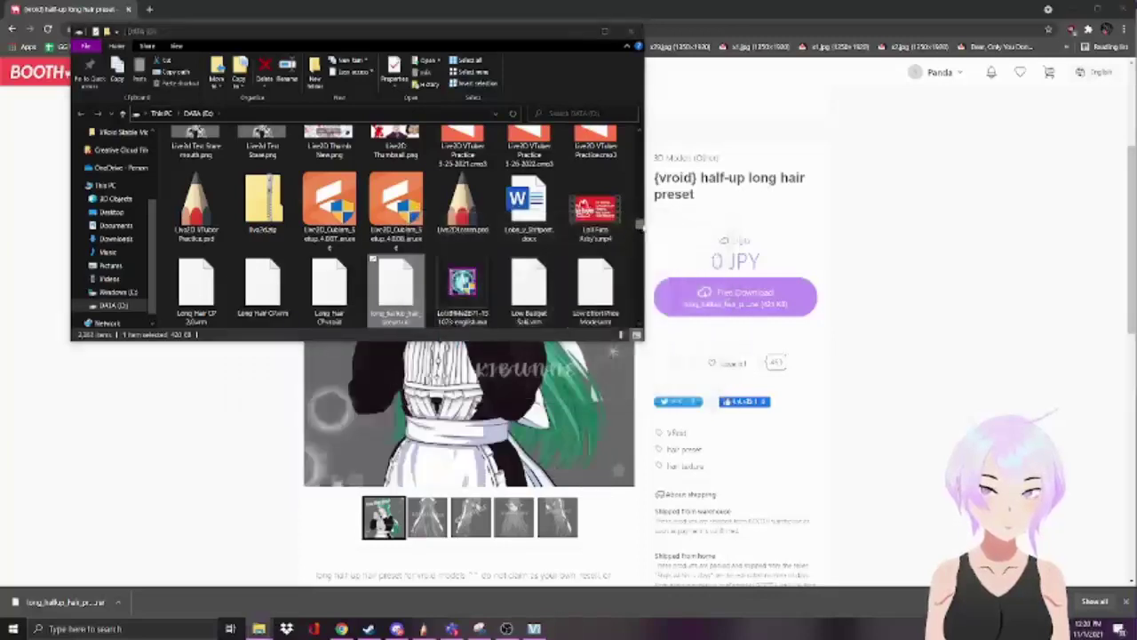
pyautogui.scroll(-10, 524, 231)
pyautogui.scroll(-5, 524, 227)
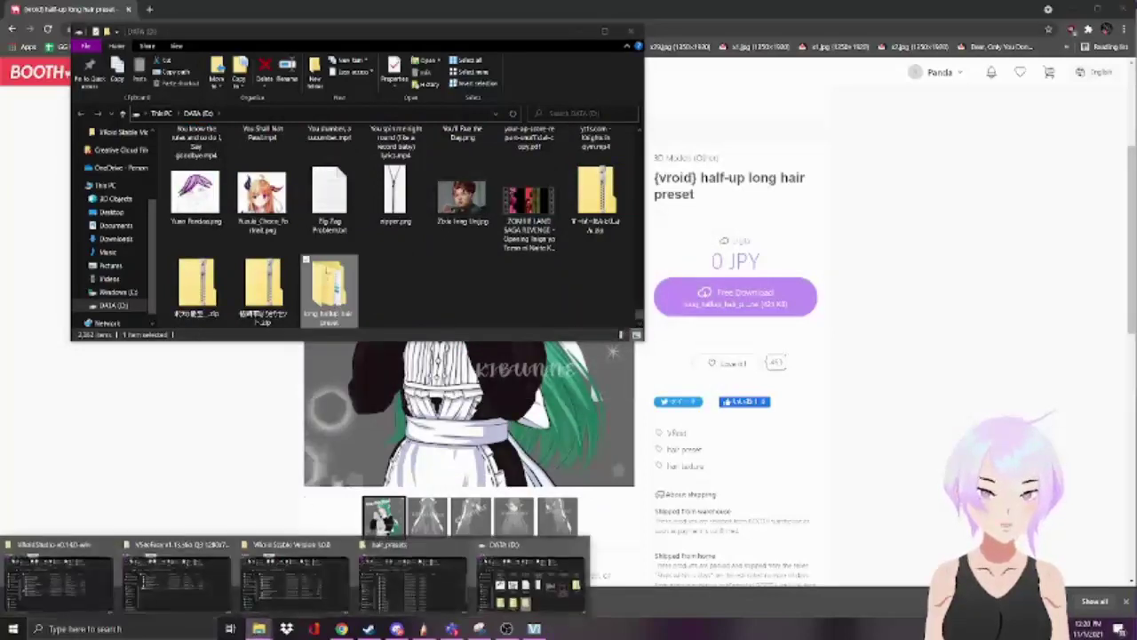
# Inspect the extracted folder's inner preset files, then bring up the hair_presets window.
pyautogui.doubleClick(330, 284)
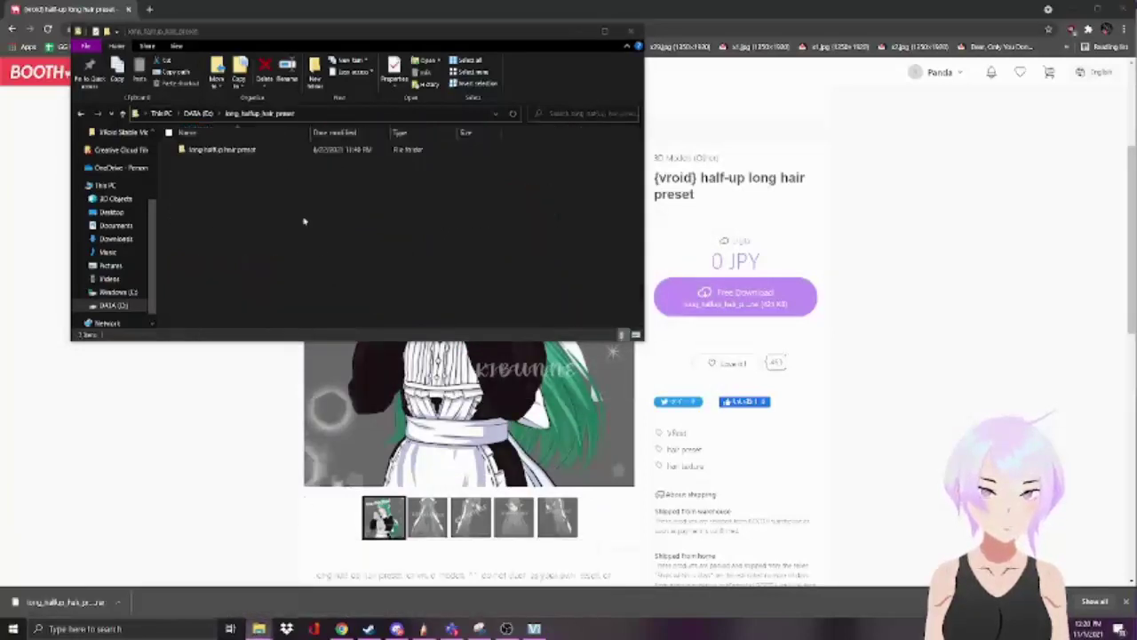
pyautogui.doubleClick(216, 149)
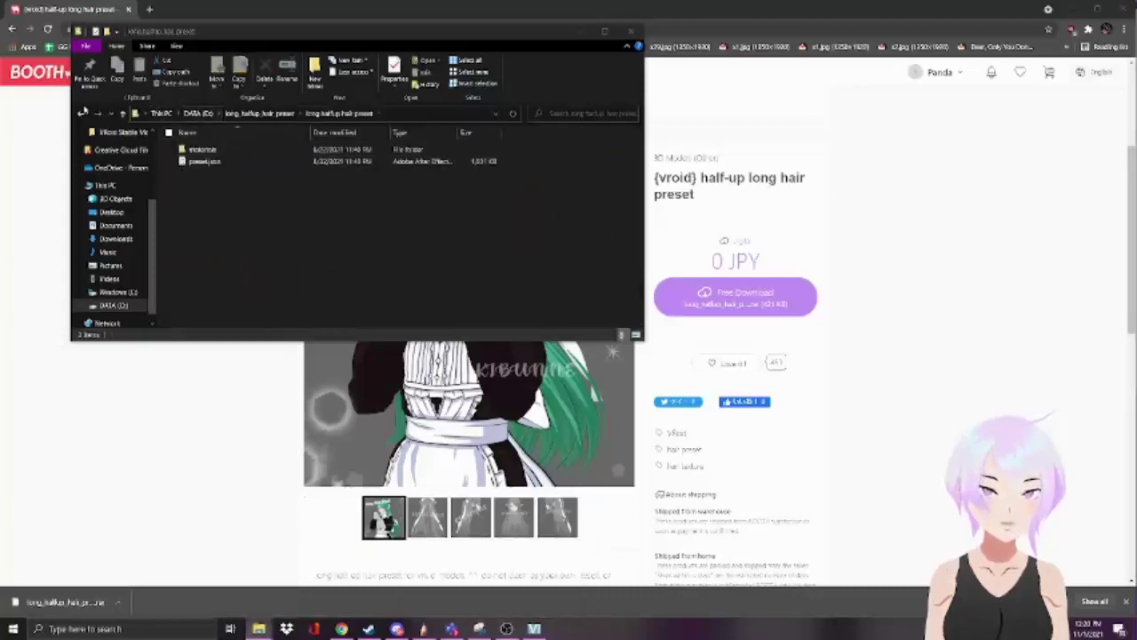
pyautogui.press('BackSpace')
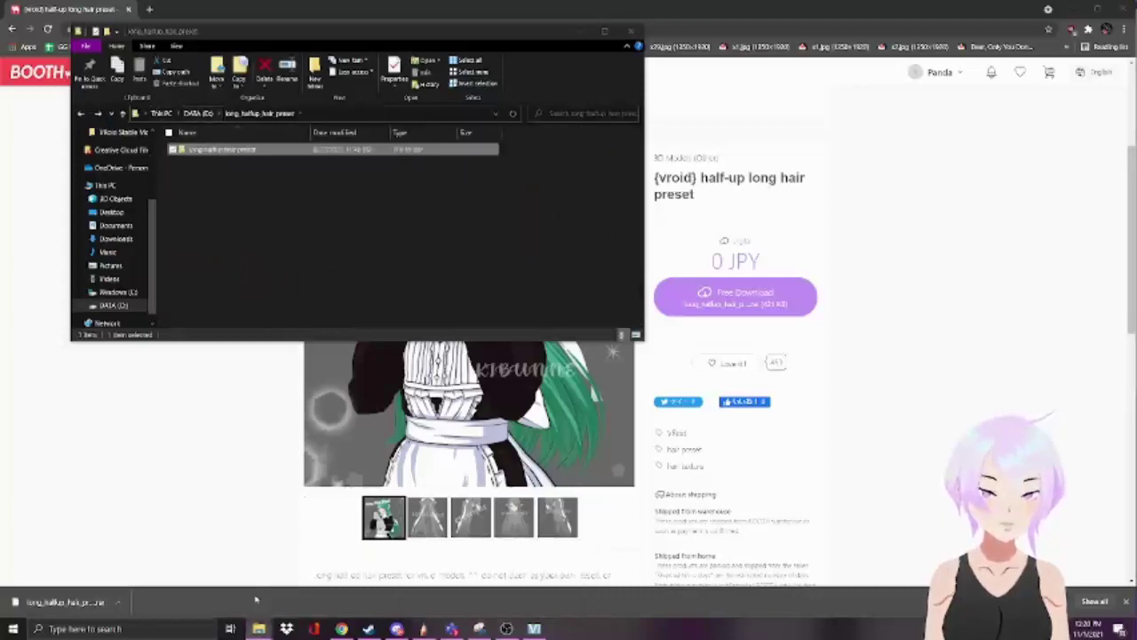
pyautogui.moveTo(259, 626)
pyautogui.click(413, 582)
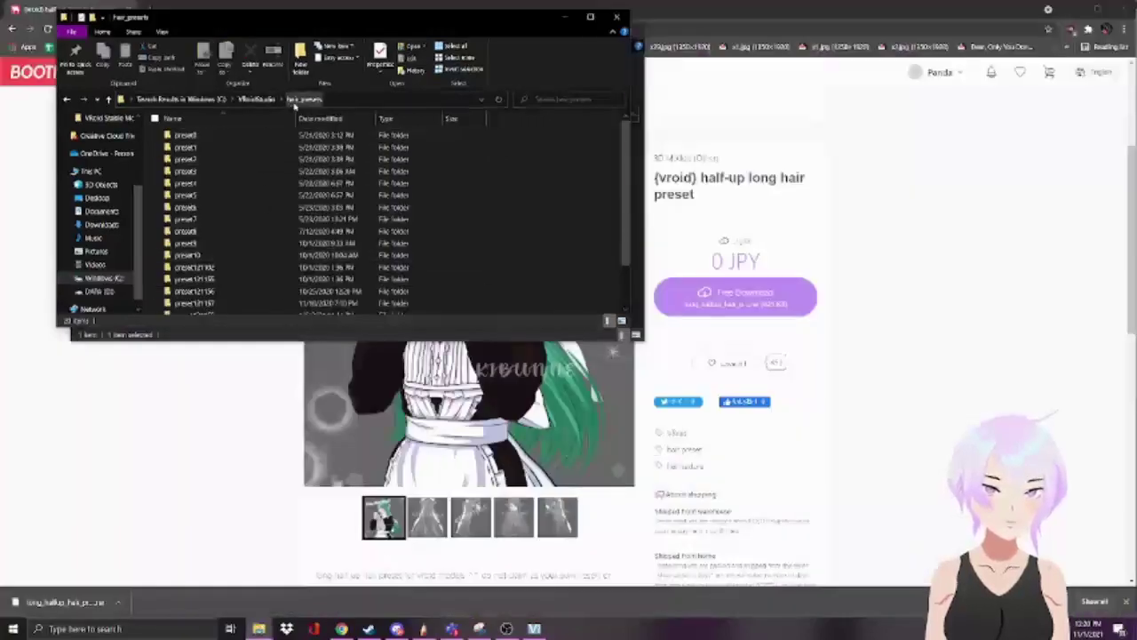
# Position the hair_presets window beside the long_halfup_hair_preset window so both show.
pyautogui.moveTo(279, 17); pyautogui.dragTo(662, 136)
pyautogui.scroll(-2, 586, 338)
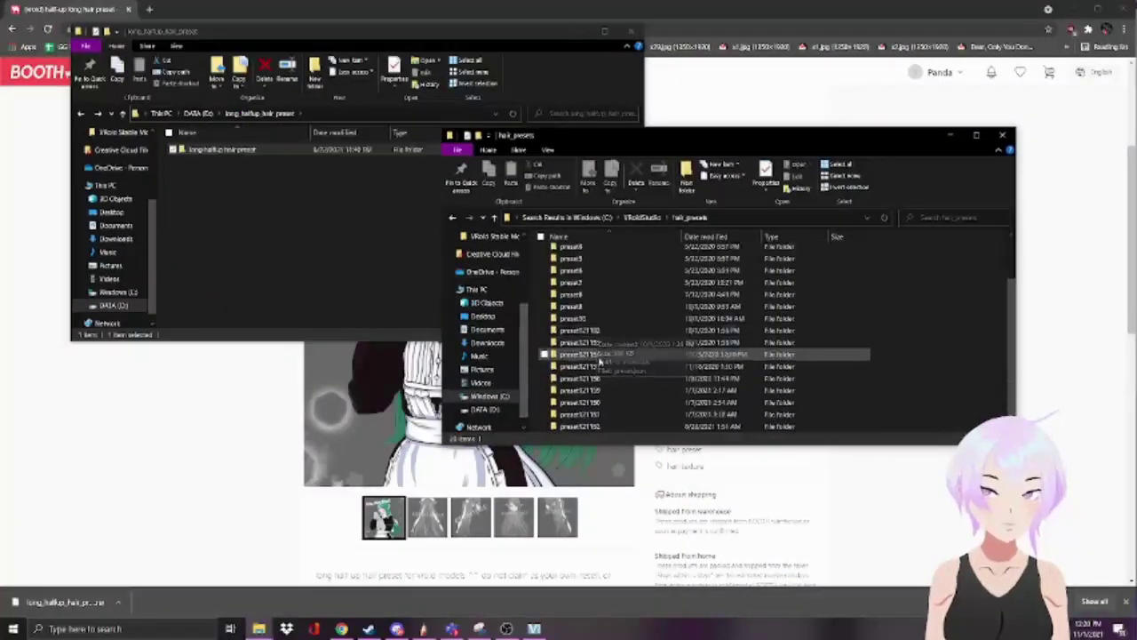
pyautogui.scroll(3, 598, 355)
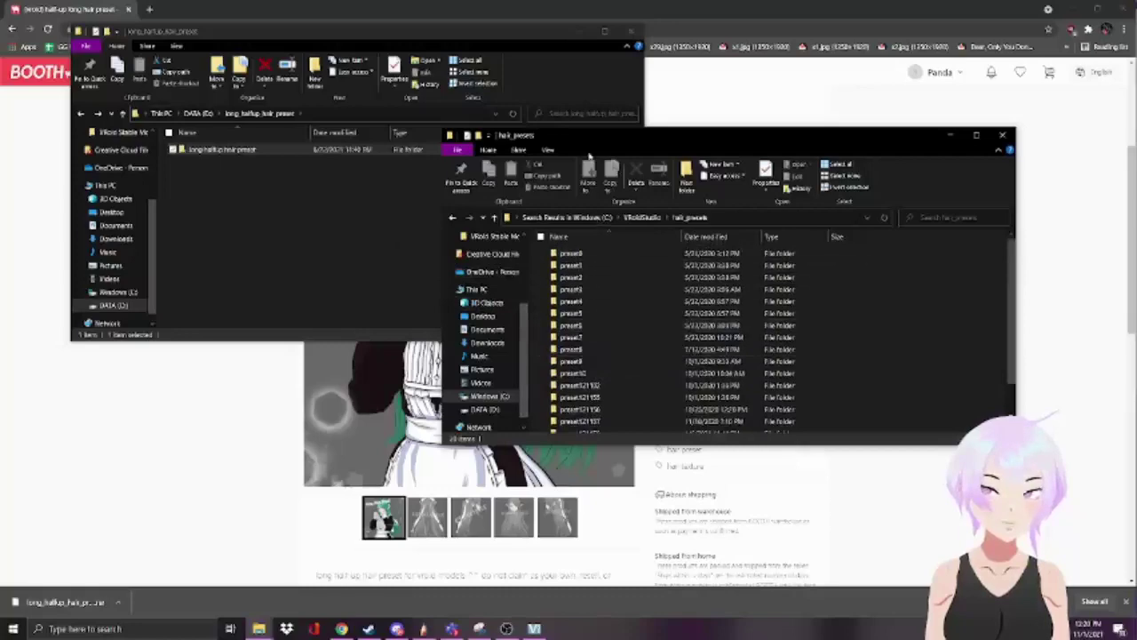
pyautogui.moveTo(579, 144); pyautogui.dragTo(332, 190)
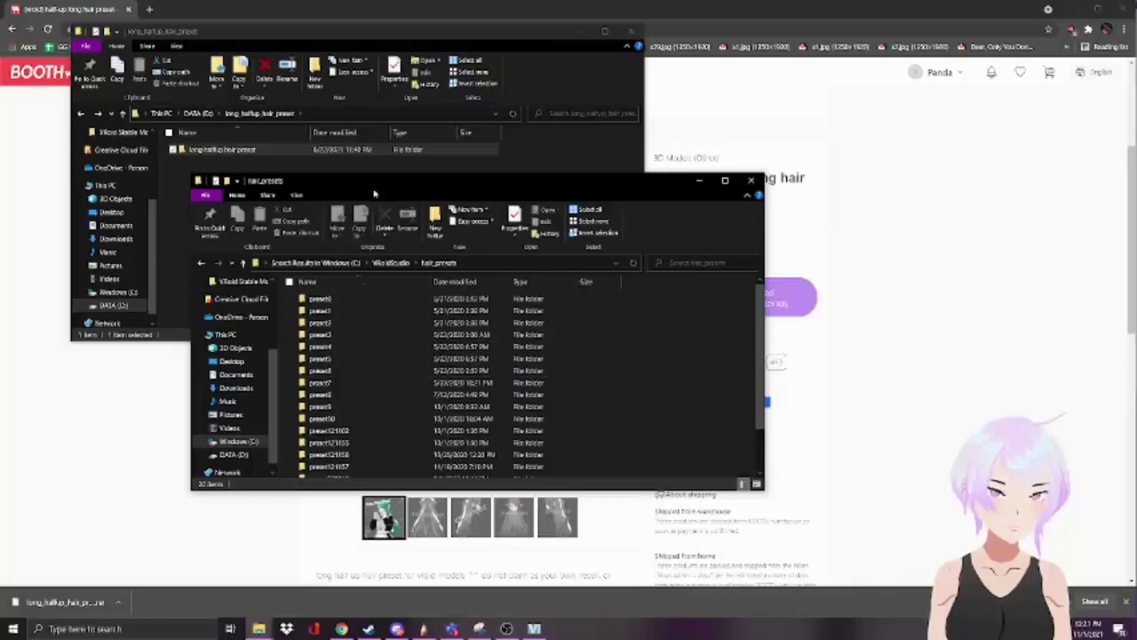
# Rename the extracted preset folder to preset11.
pyautogui.moveTo(374, 186); pyautogui.dragTo(617, 122)
pyautogui.click(266, 149)
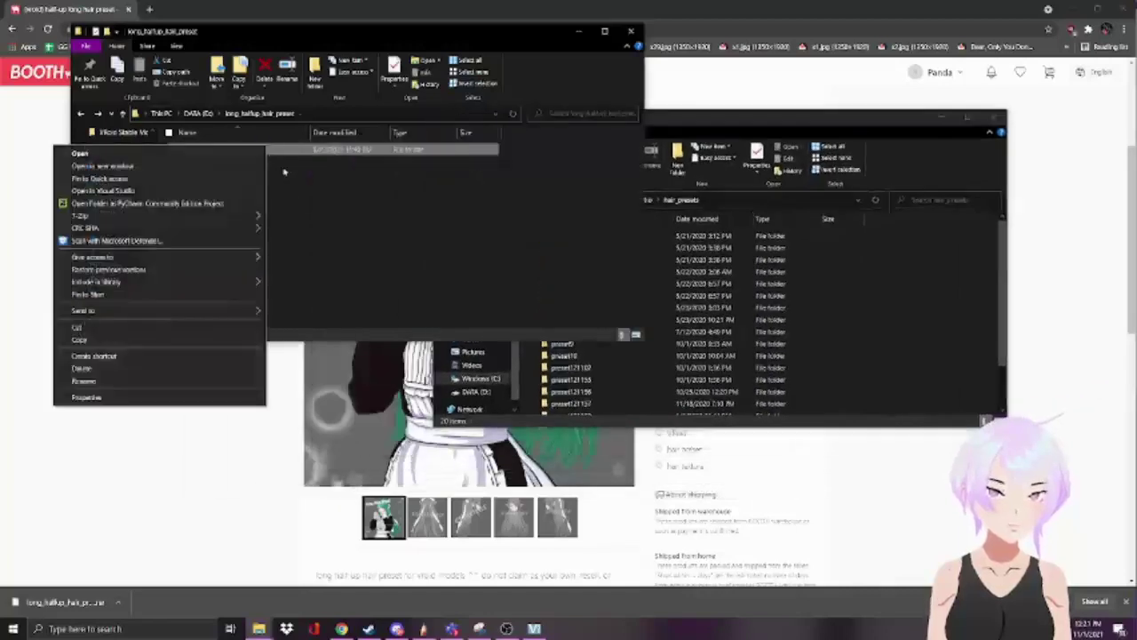
pyautogui.click(97, 380)
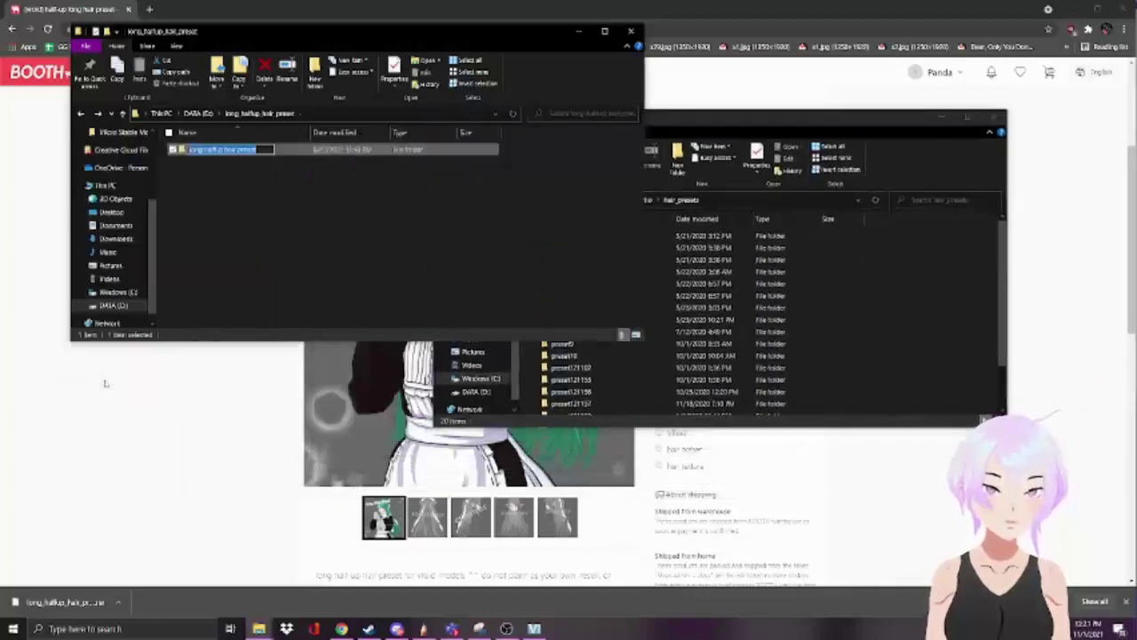
pyautogui.write('preset')
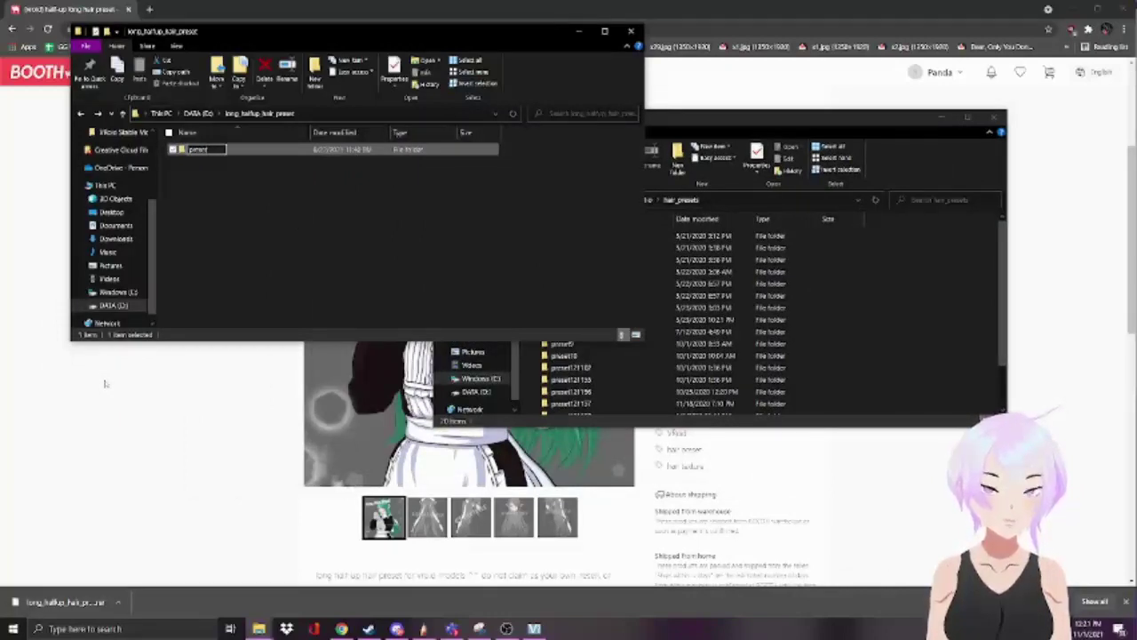
pyautogui.write('11')
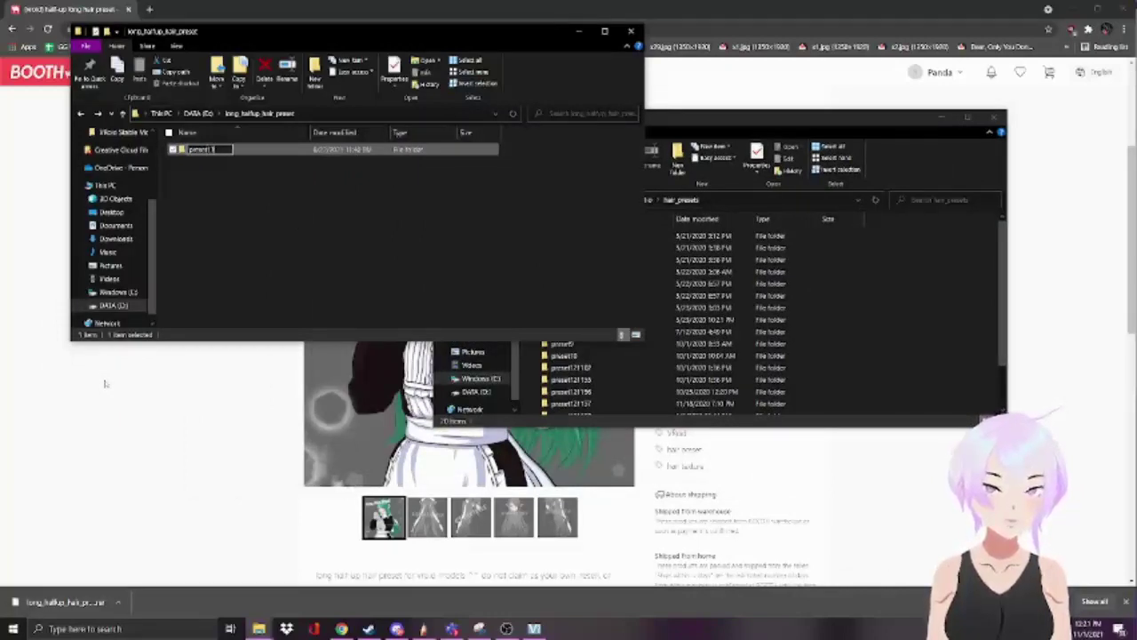
pyautogui.press('Return')
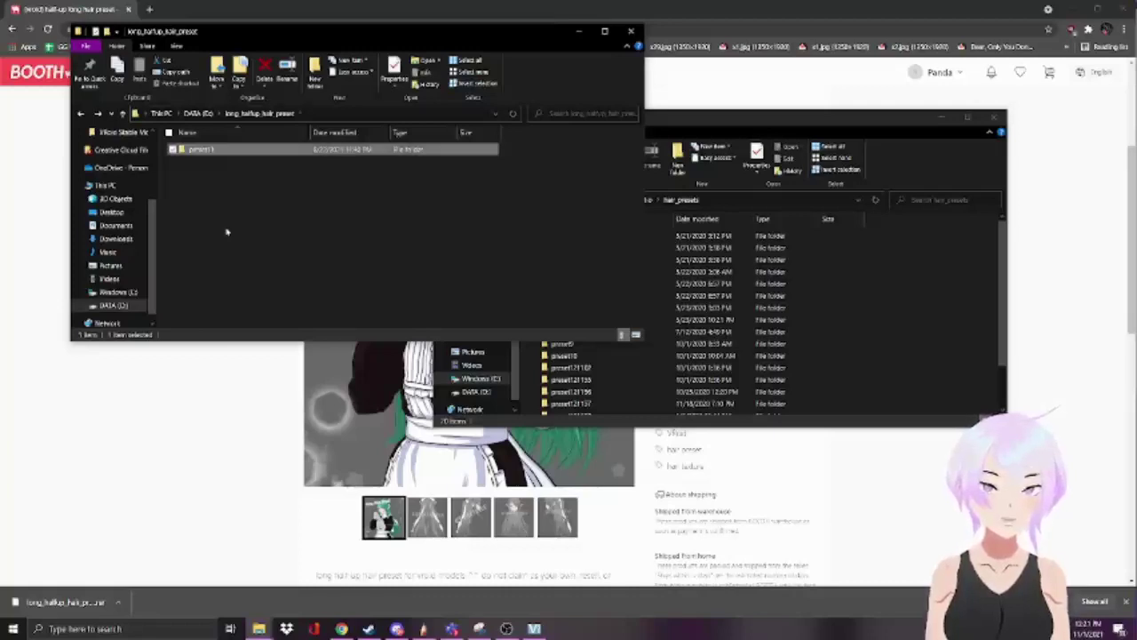
# Copy preset11 into hair_presets and open the copy to check its preset.json.
pyautogui.moveTo(213, 150); pyautogui.dragTo(901, 385)
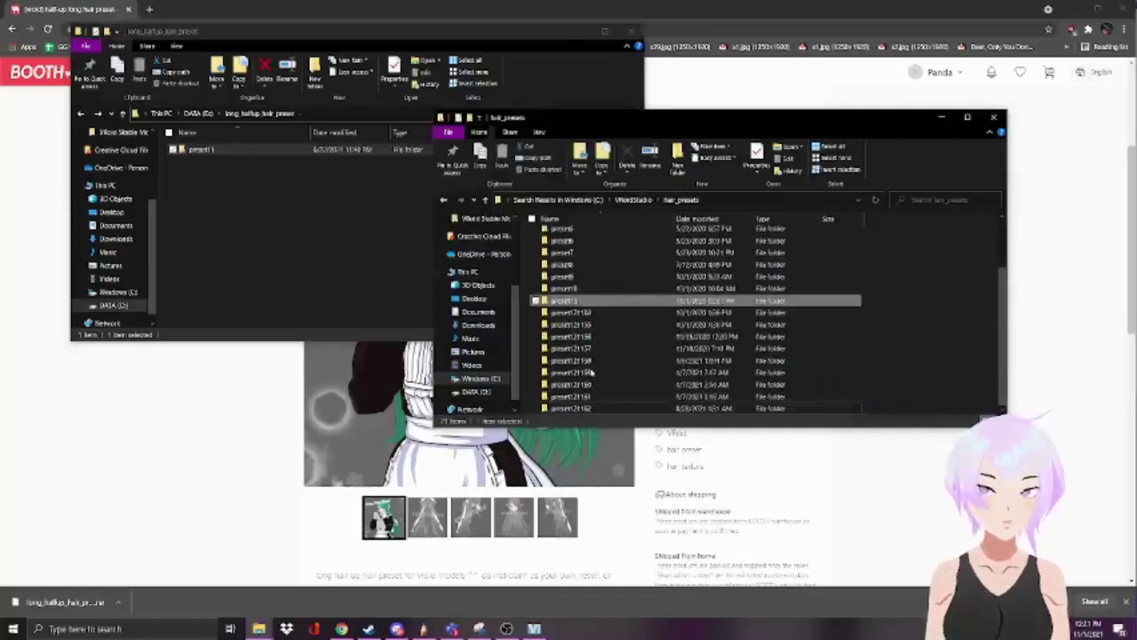
pyautogui.scroll(2, 578, 315)
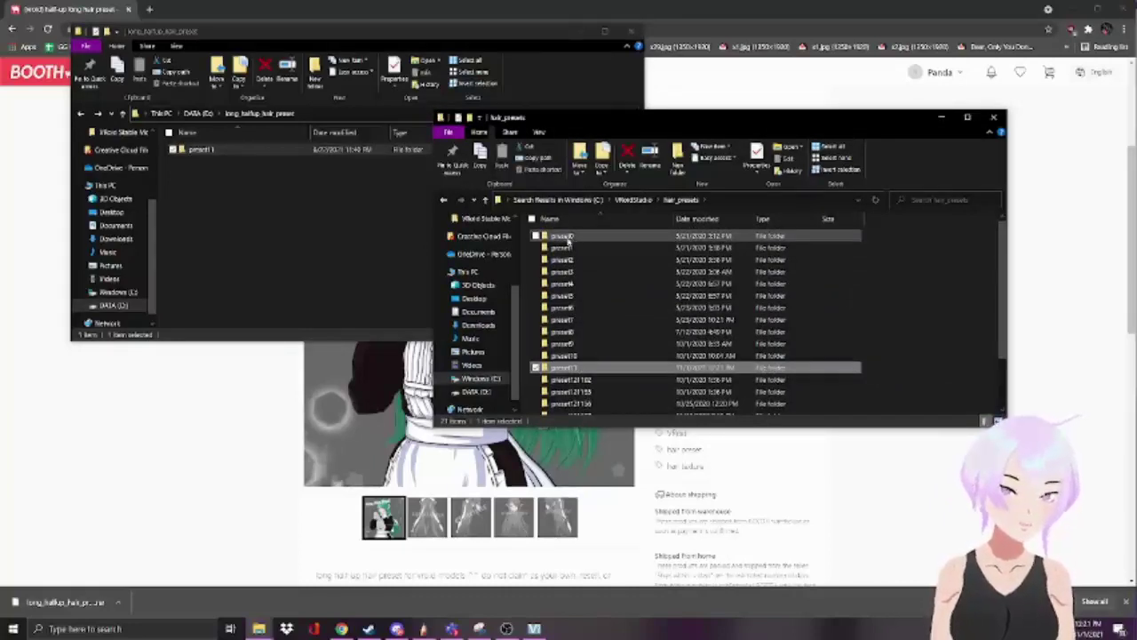
pyautogui.doubleClick(577, 368)
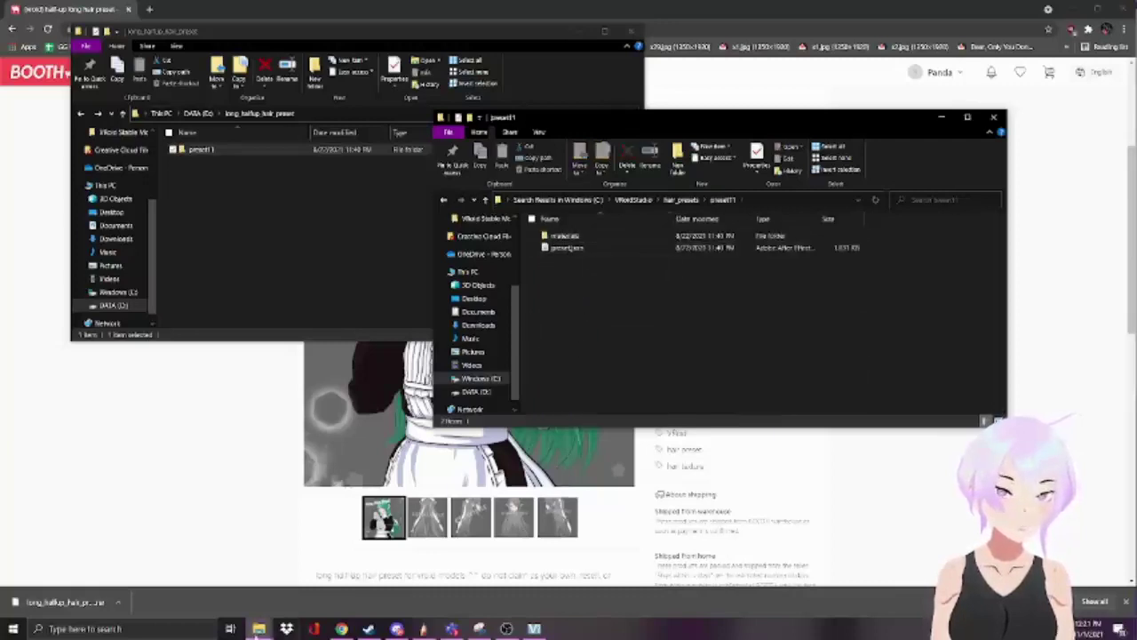
# Launch VRoidStudio.exe from its program folder to reach the model selection screen.
pyautogui.moveTo(259, 628)
pyautogui.click(58, 573)
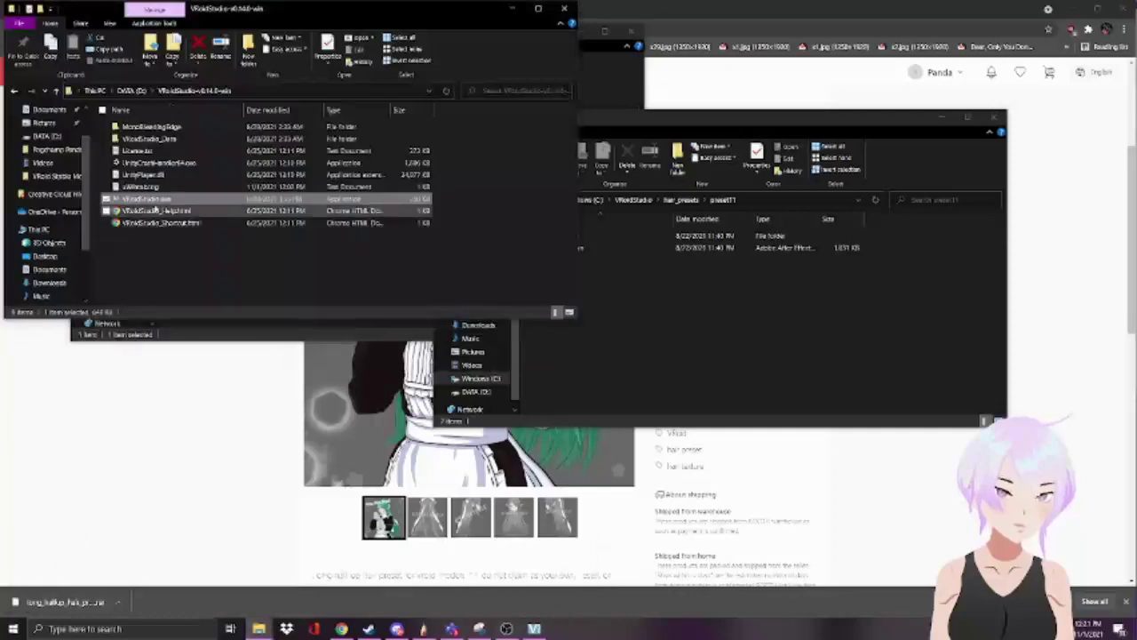
pyautogui.press('F2')
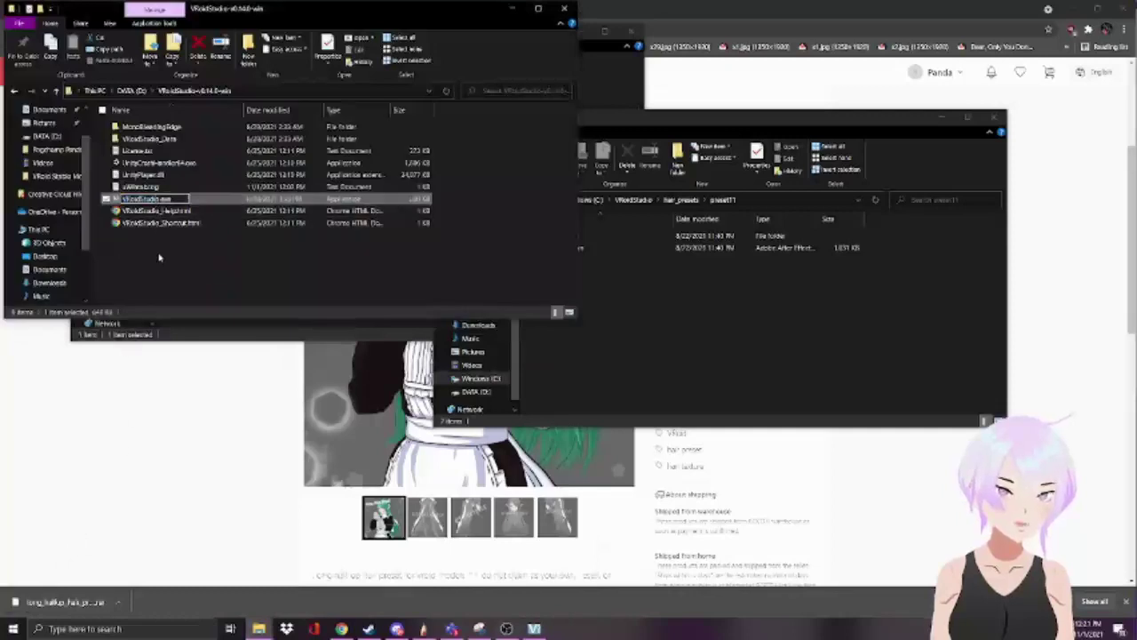
pyautogui.press('Return')
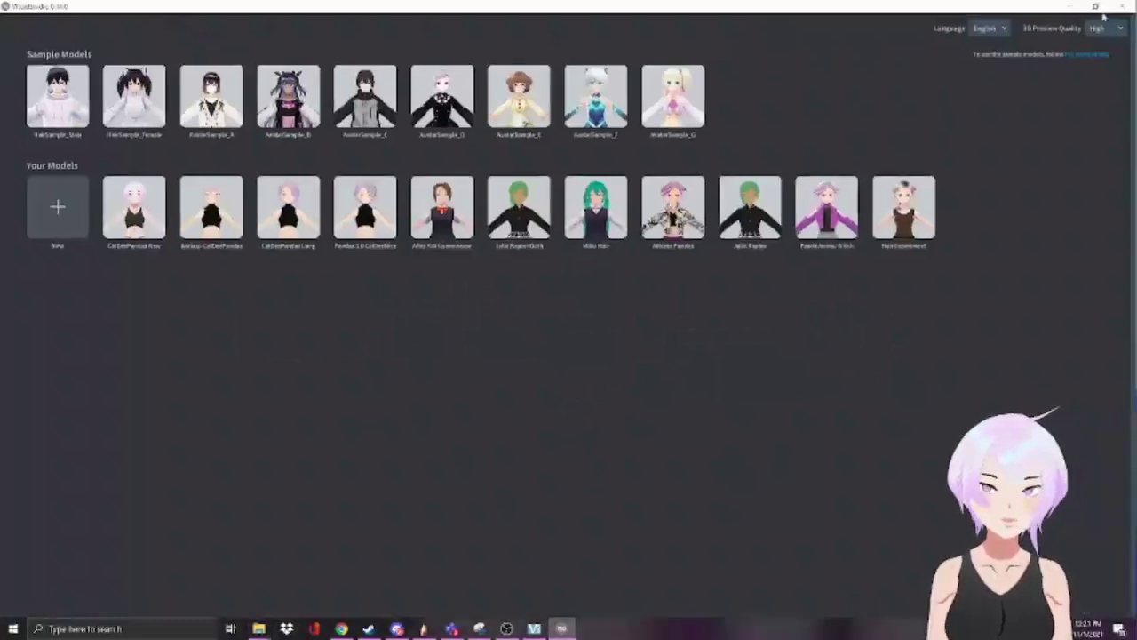
# Create a new female model, then zoom and pan so it sits larger and centred.
pyautogui.click(59, 204)
pyautogui.click(447, 257)
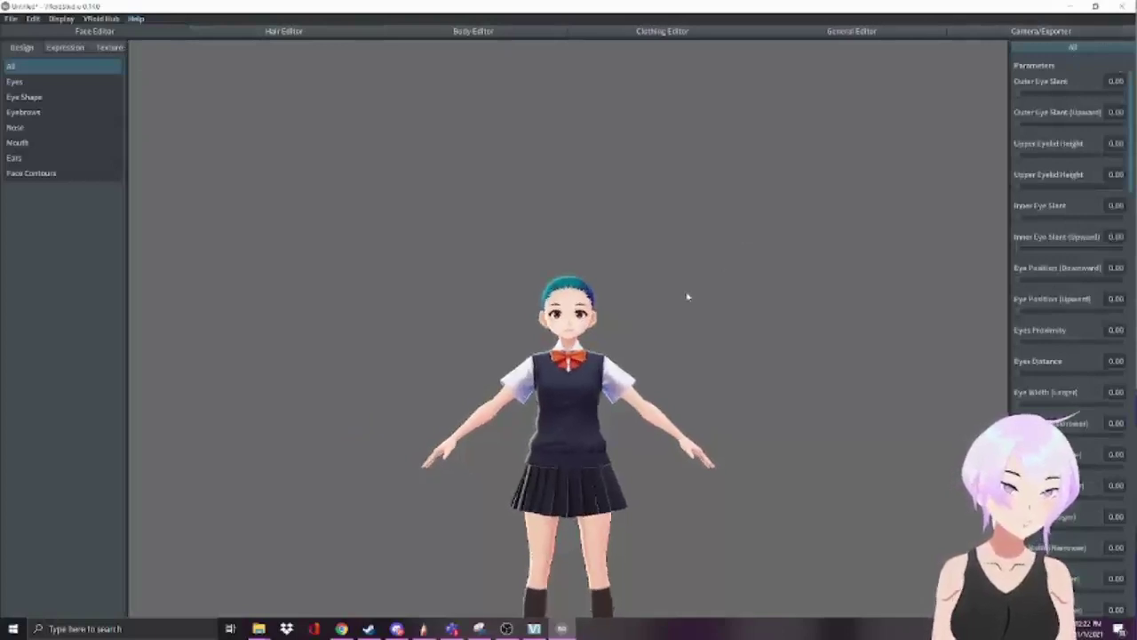
pyautogui.scroll(3, 650, 368)
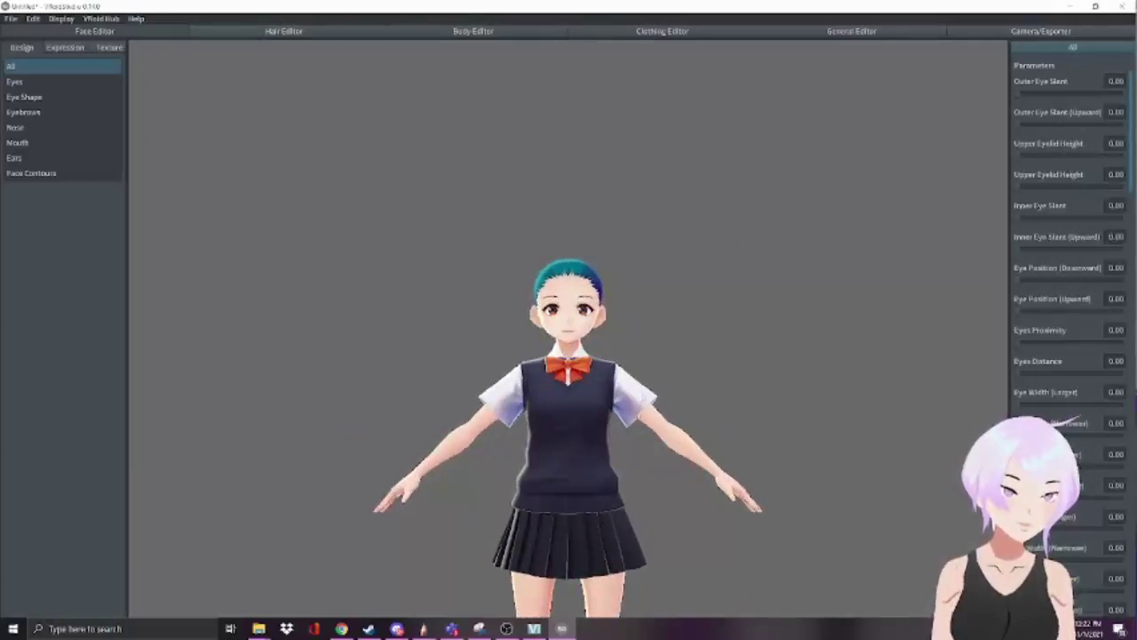
pyautogui.moveTo(430, 242); pyautogui.dragTo(425, 182, button='middle')
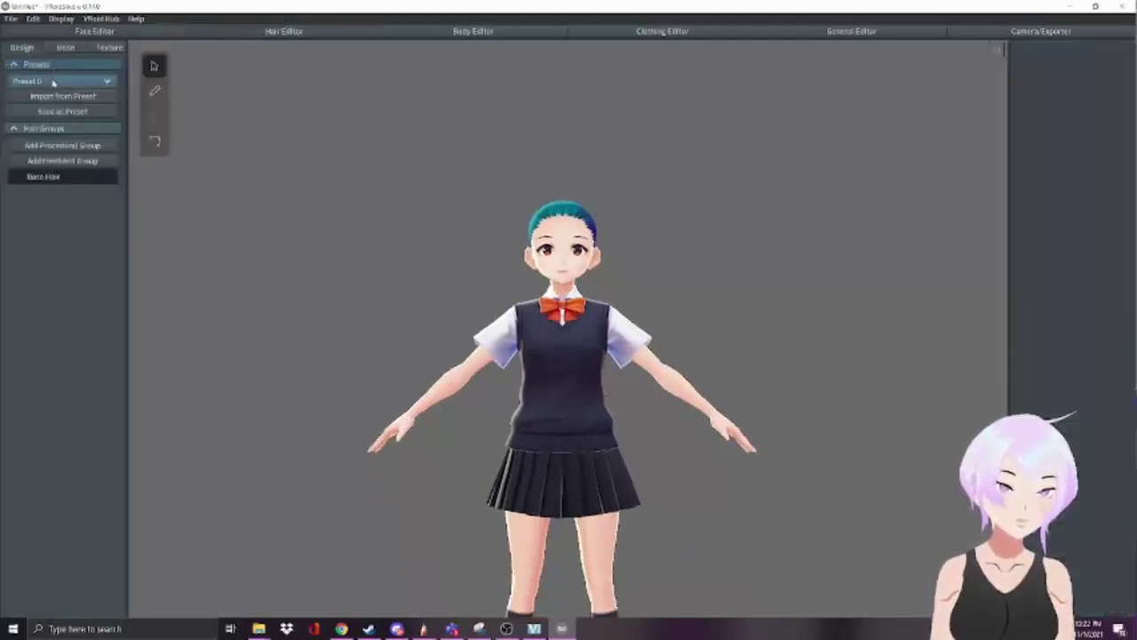
# Apply hair Preset 5 to the model and orbit and zoom to inspect it.
pyautogui.click(59, 81)
pyautogui.scroll(-5, 55, 178)
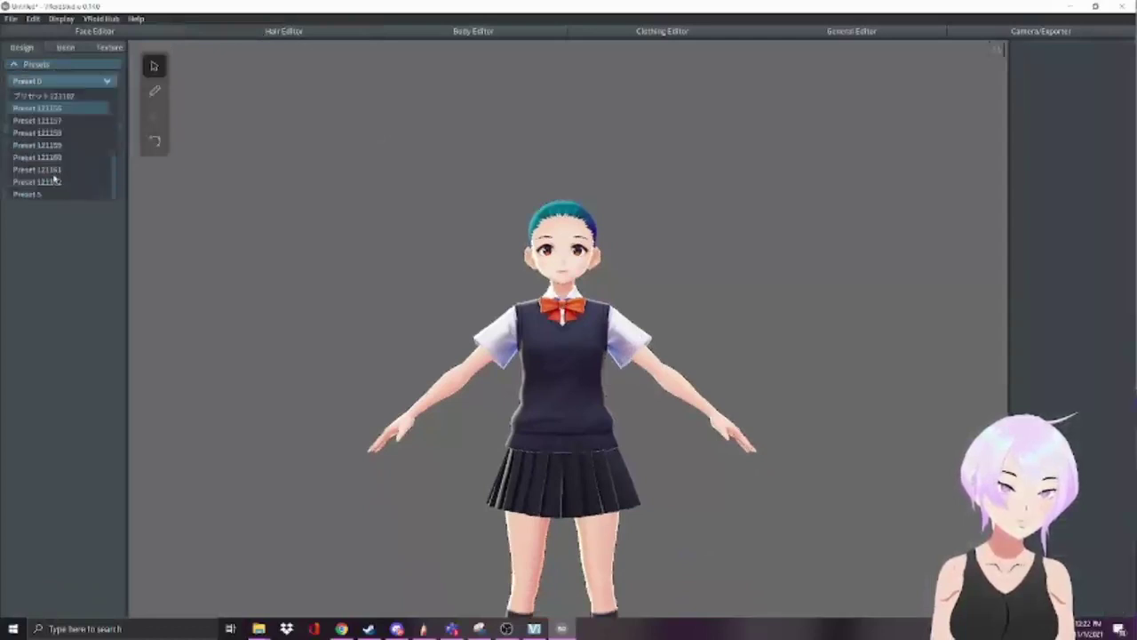
pyautogui.click(37, 193)
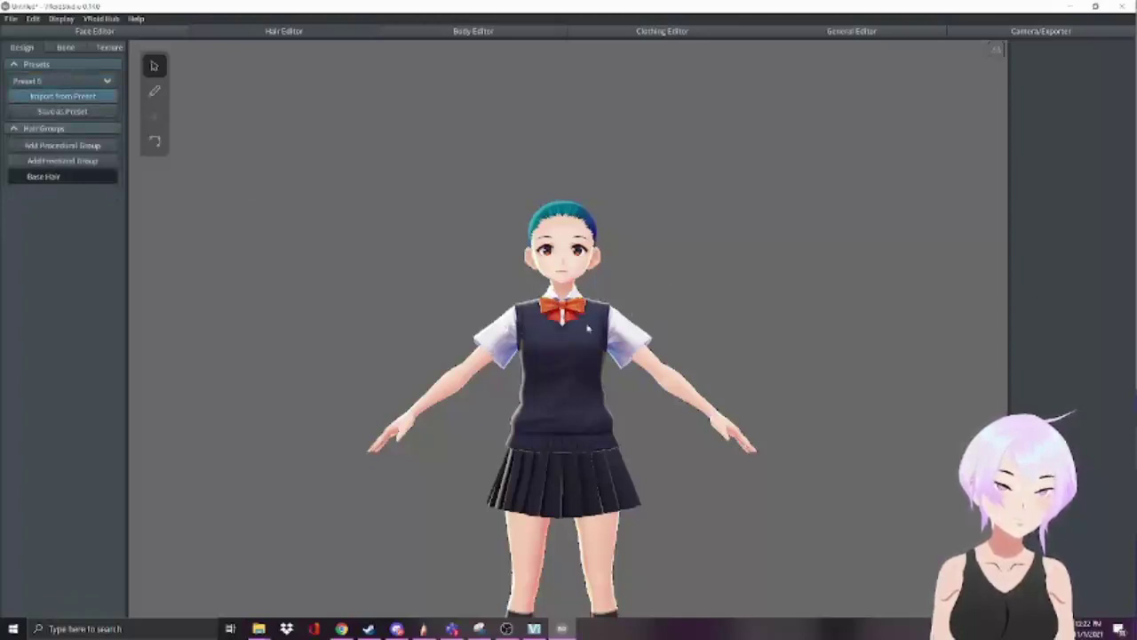
pyautogui.moveTo(574, 465); pyautogui.dragTo(542, 455, button='right')
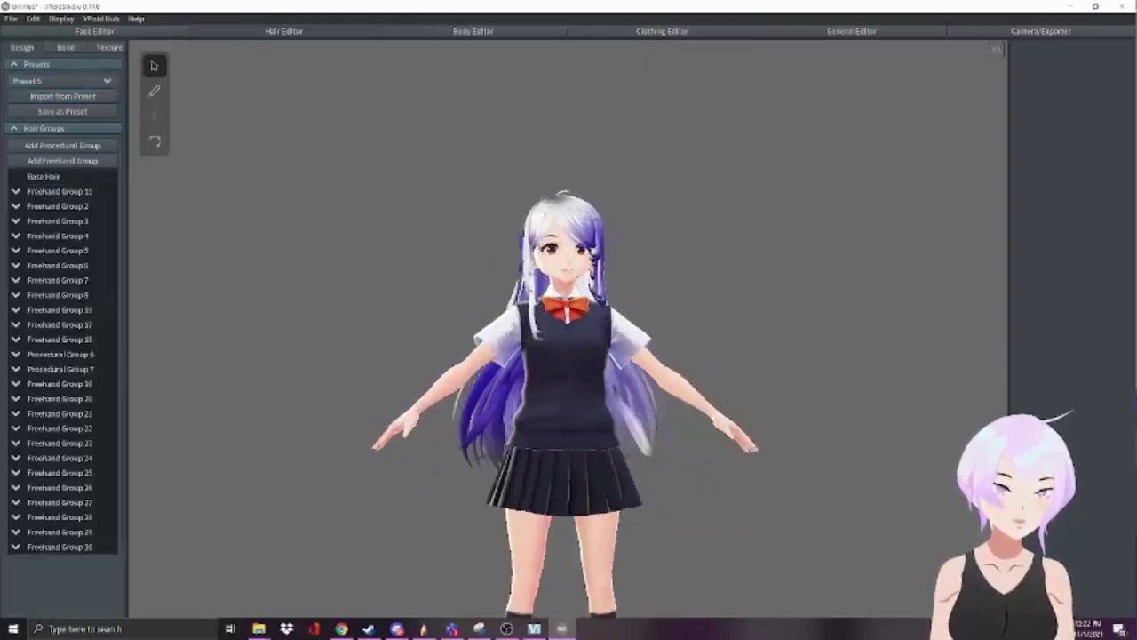
pyautogui.scroll(4, 577, 263)
pyautogui.moveTo(575, 267); pyautogui.dragTo(576, 295, button='middle')
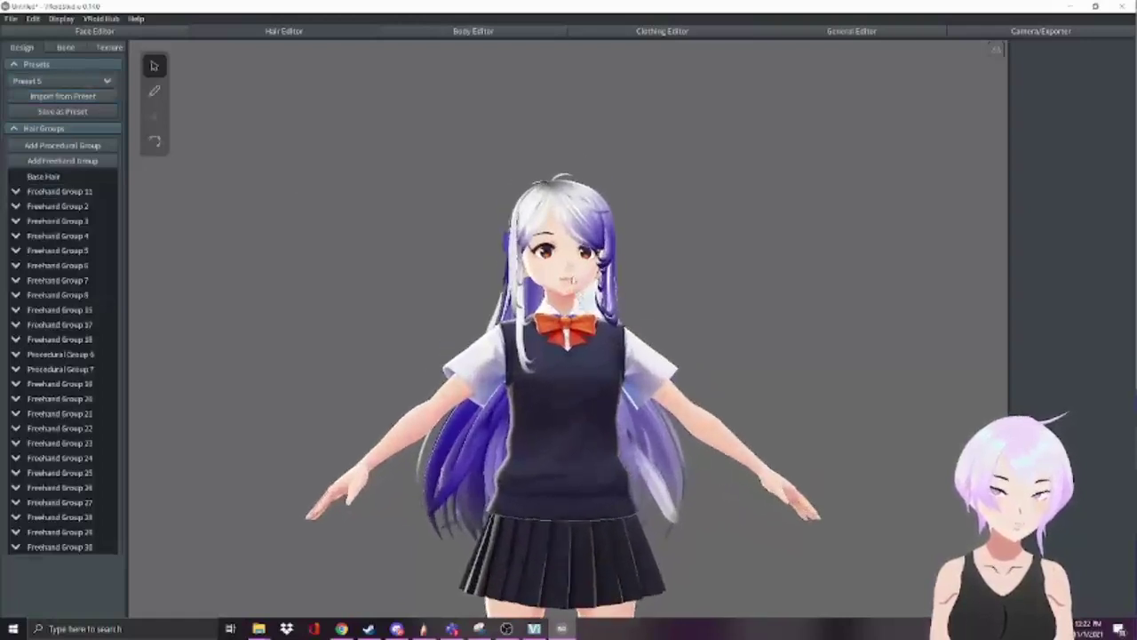
pyautogui.moveTo(575, 295); pyautogui.dragTo(533, 293, button='right')
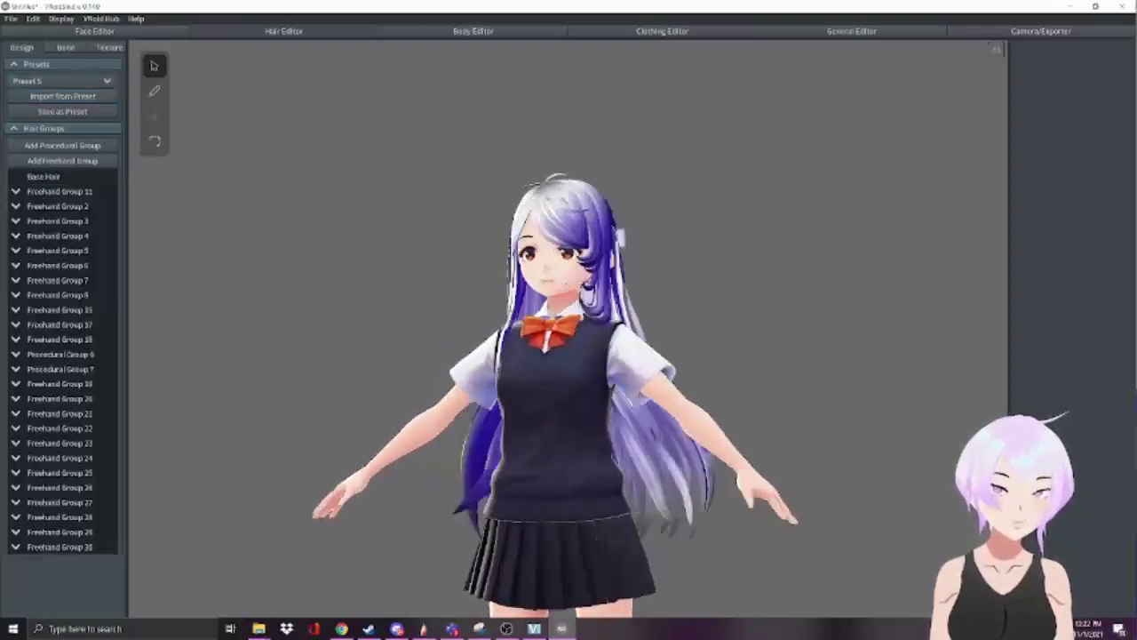
# Browse the preset list again, keep Preset 5, and view the hair from the side.
pyautogui.click(87, 81)
pyautogui.scroll(-2, 55, 178)
pyautogui.scroll(-3, 55, 173)
pyautogui.click(63, 82)
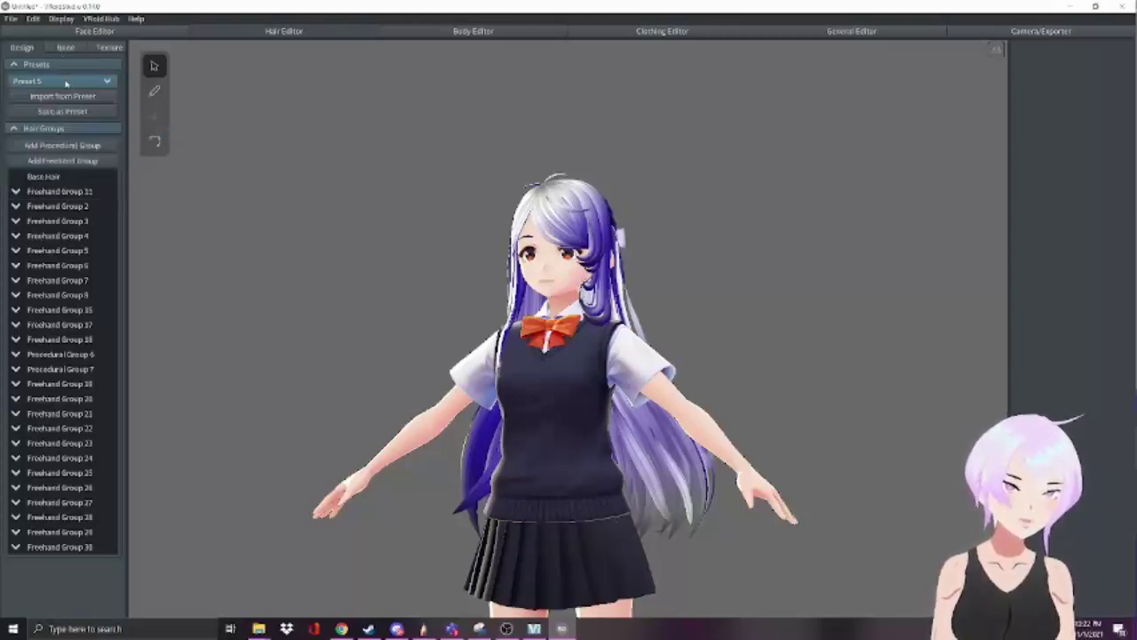
pyautogui.moveTo(445, 193); pyautogui.dragTo(373, 183, button='right')
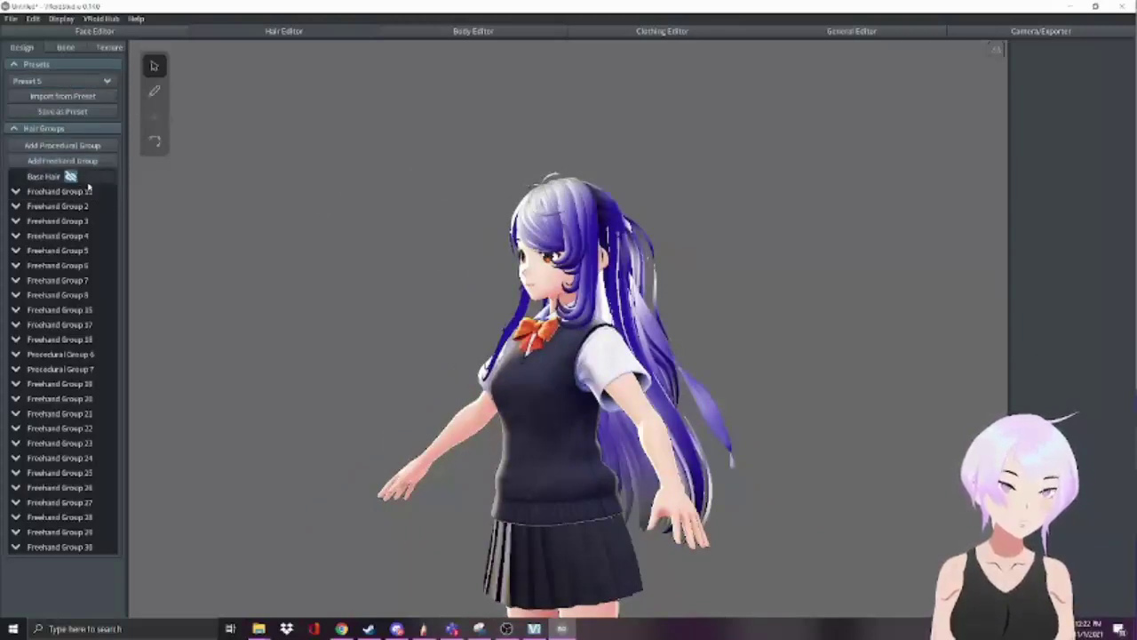
# Set Freehand Group 11's shade colour to light purple and highlight to greyish purple.
pyautogui.click(82, 180)
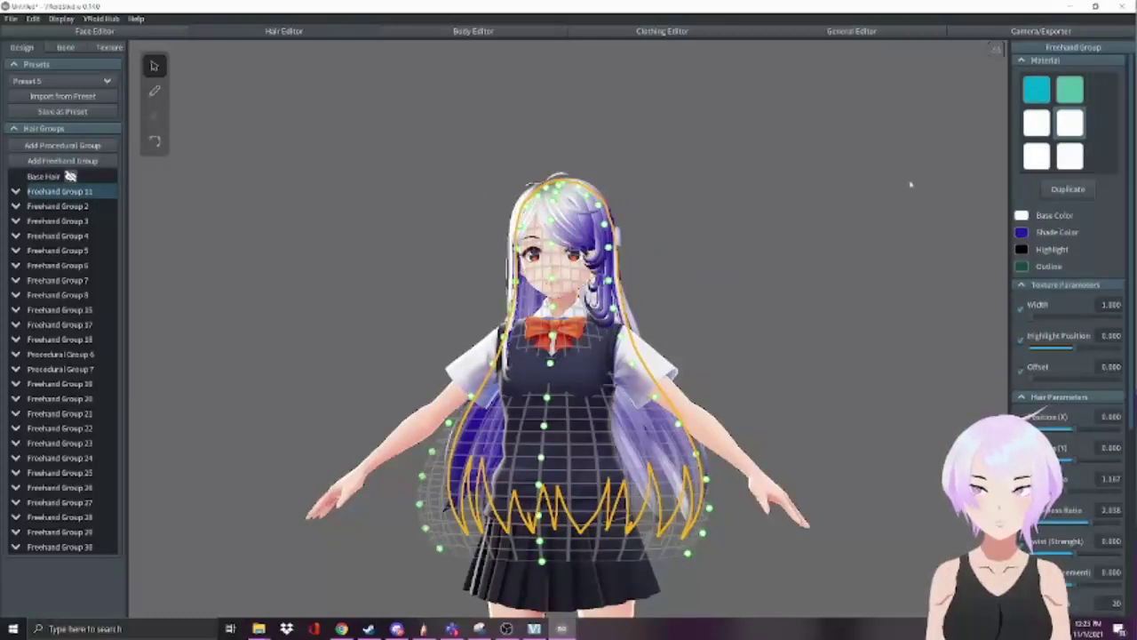
pyautogui.click(707, 203)
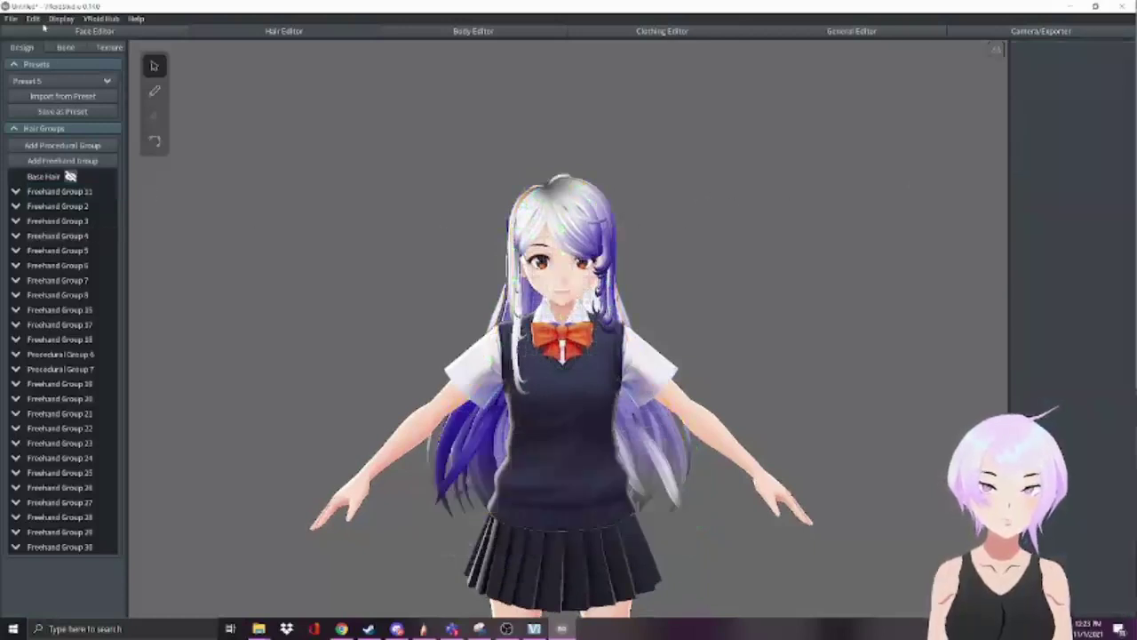
pyautogui.click(66, 195)
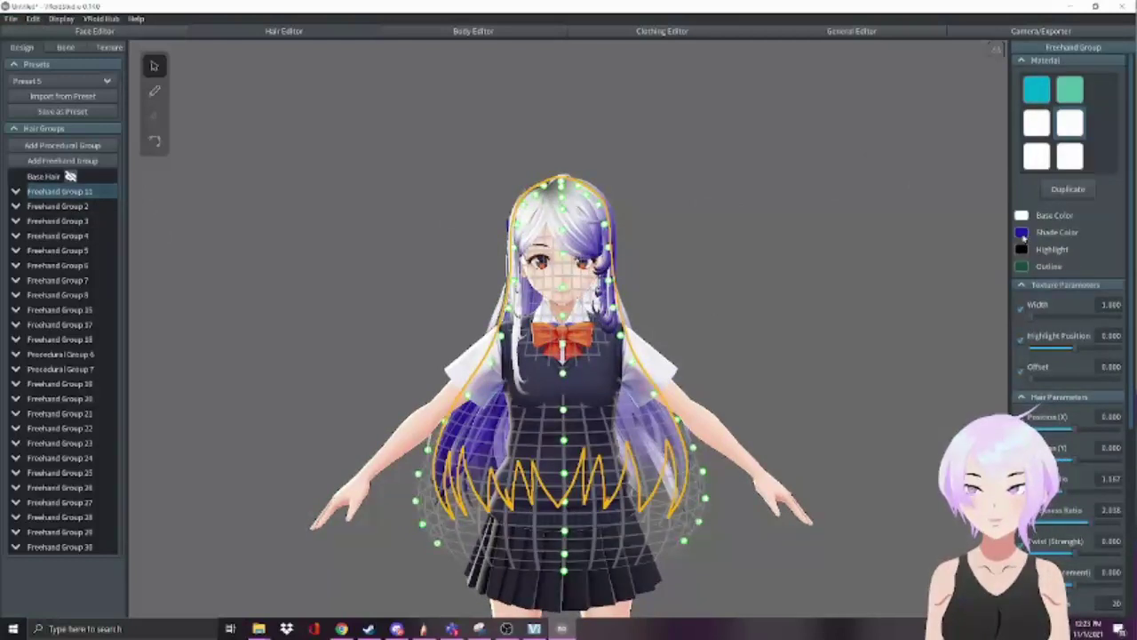
pyautogui.click(1022, 234)
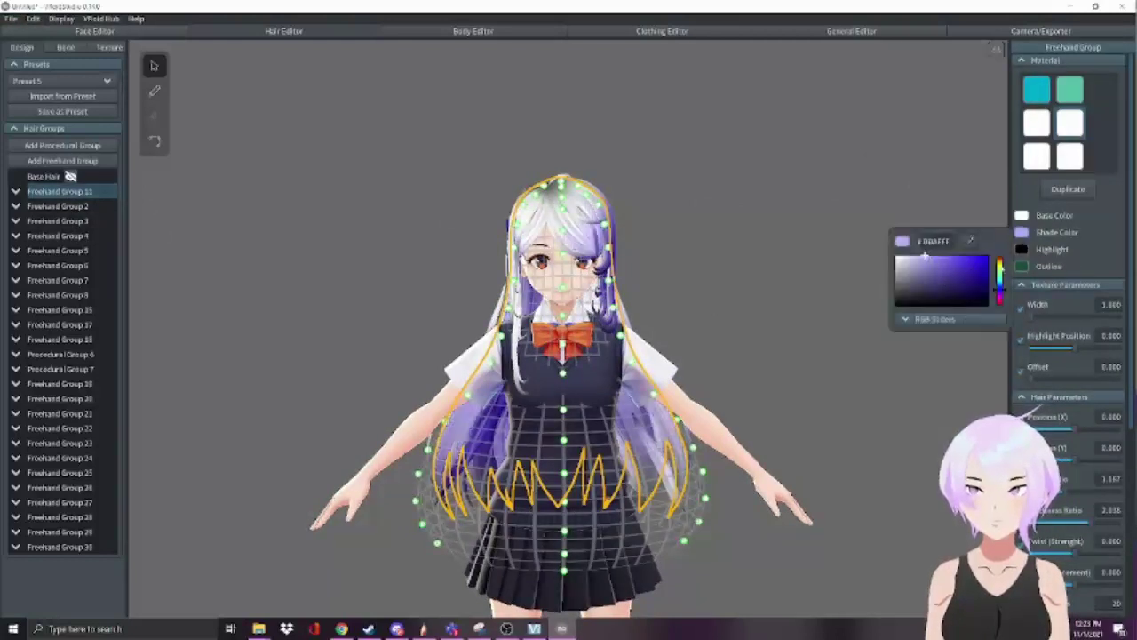
pyautogui.click(1023, 252)
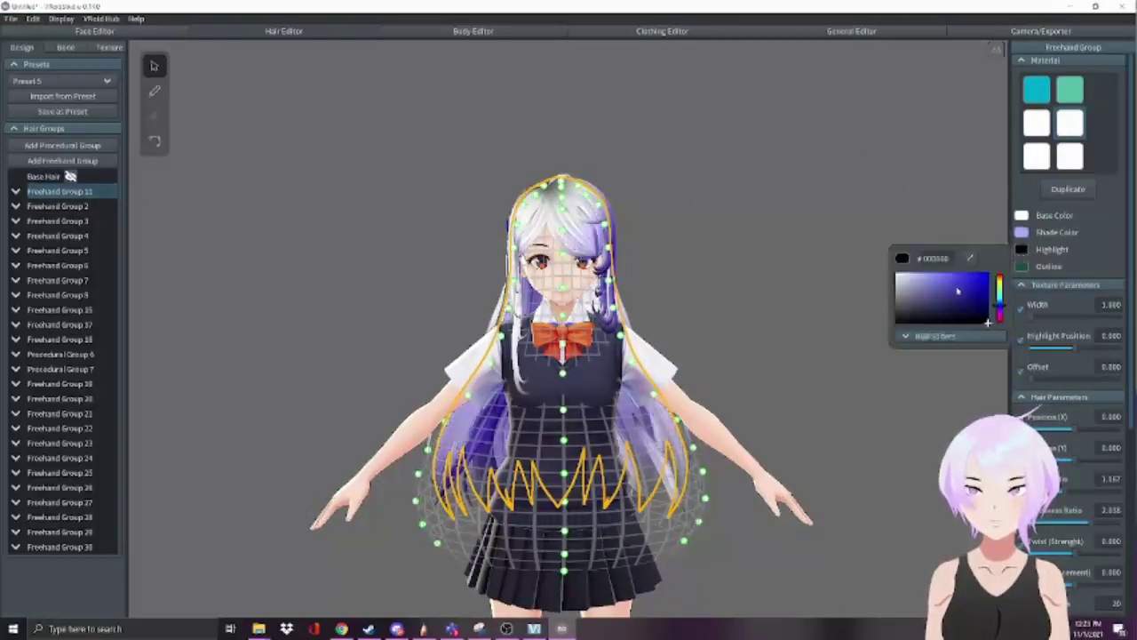
pyautogui.moveTo(959, 292); pyautogui.dragTo(927, 297)
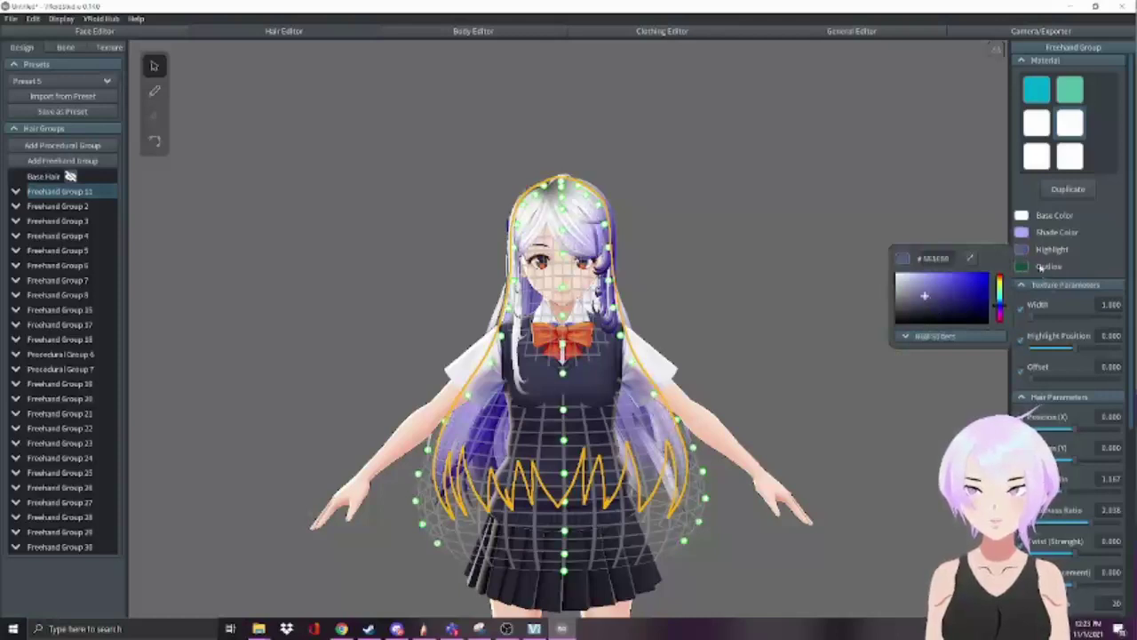
pyautogui.moveTo(807, 210)
pyautogui.mouseDown(button='right')
pyautogui.moveTo(714, 207)
pyautogui.moveTo(782, 214)
pyautogui.moveTo(827, 201)
pyautogui.moveTo(747, 210)
pyautogui.mouseUp(button='right')
pyautogui.click(713, 208)
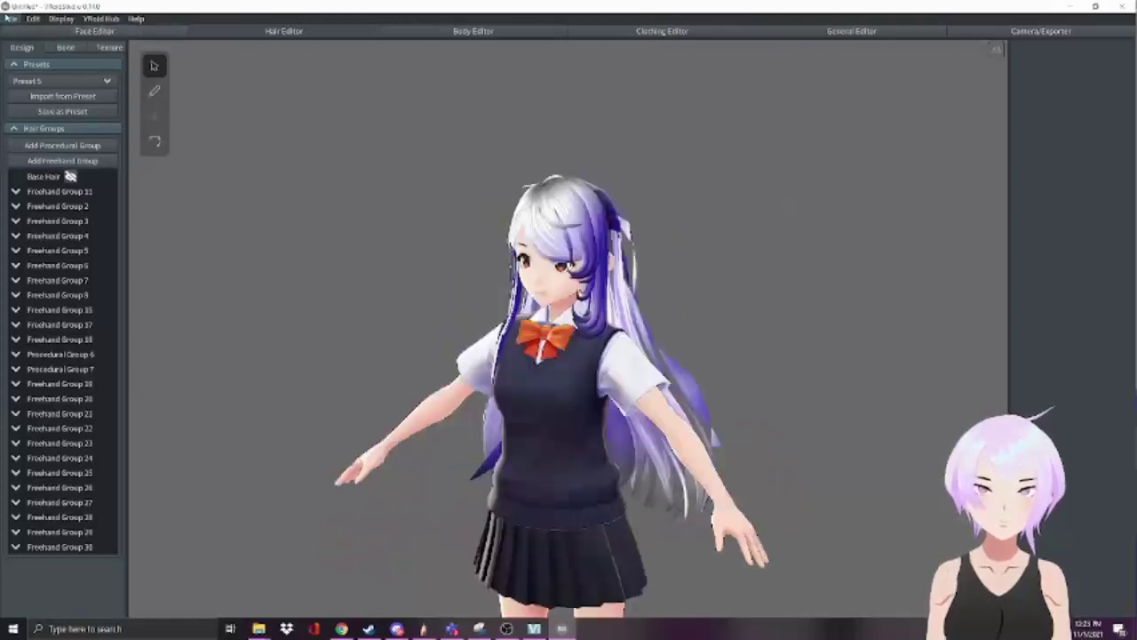
# Save the model via File > Save As with avatar name 'Hair Preset Test'.
pyautogui.click(7, 20)
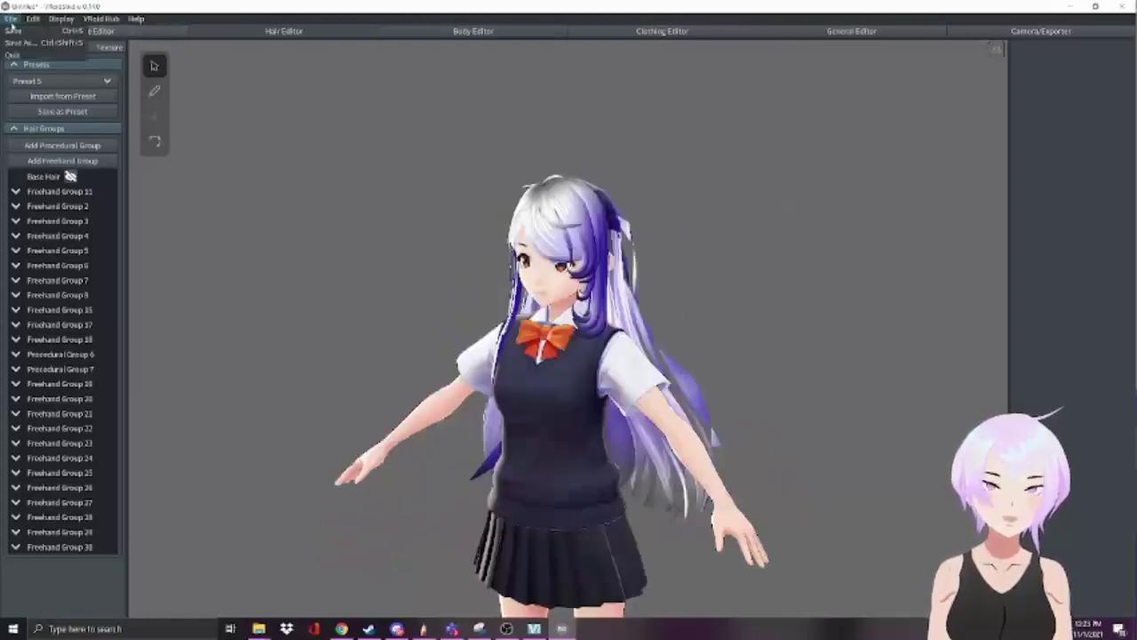
pyautogui.click(15, 42)
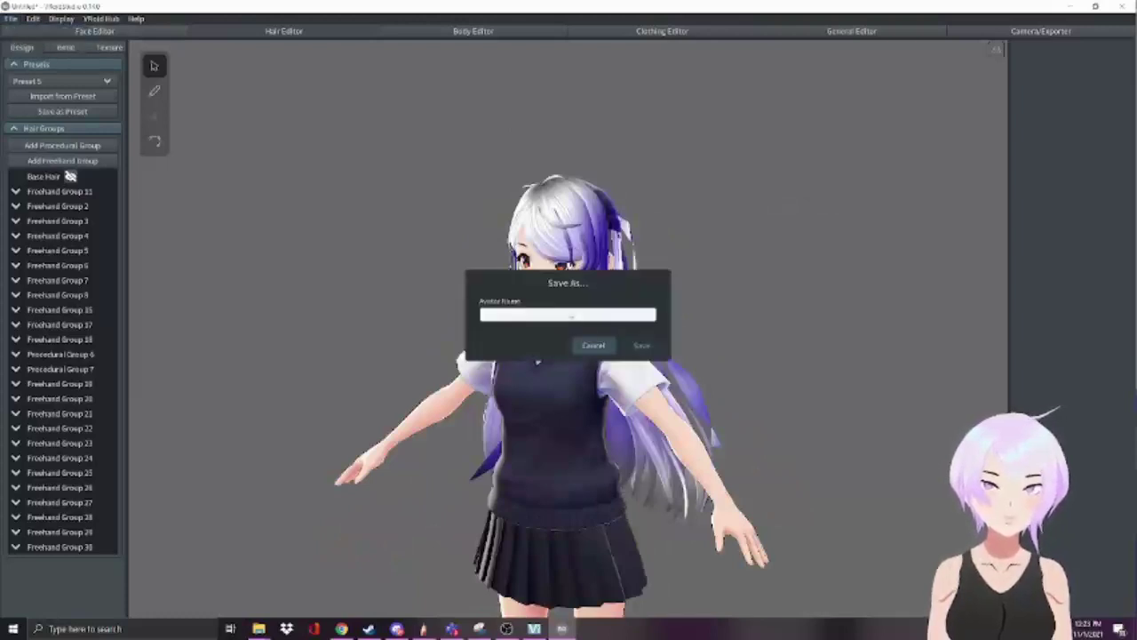
pyautogui.click(569, 313)
pyautogui.write('H')
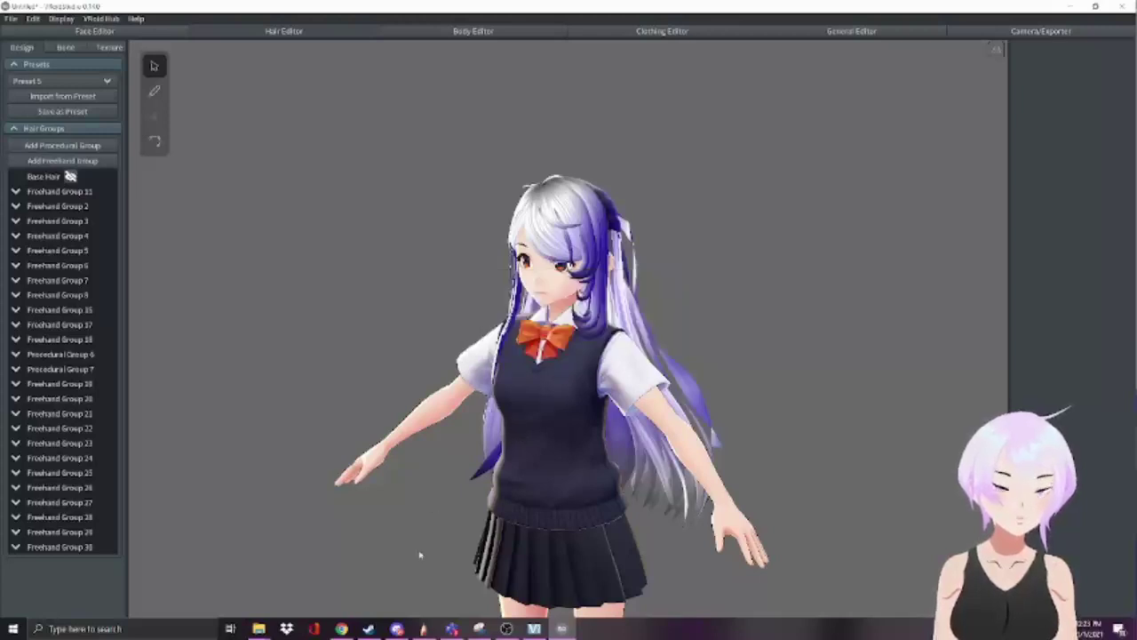
# Launch VRoidStudio.exe from the VRoid Stable Version 1.0.0 folder.
pyautogui.moveTo(259, 628)
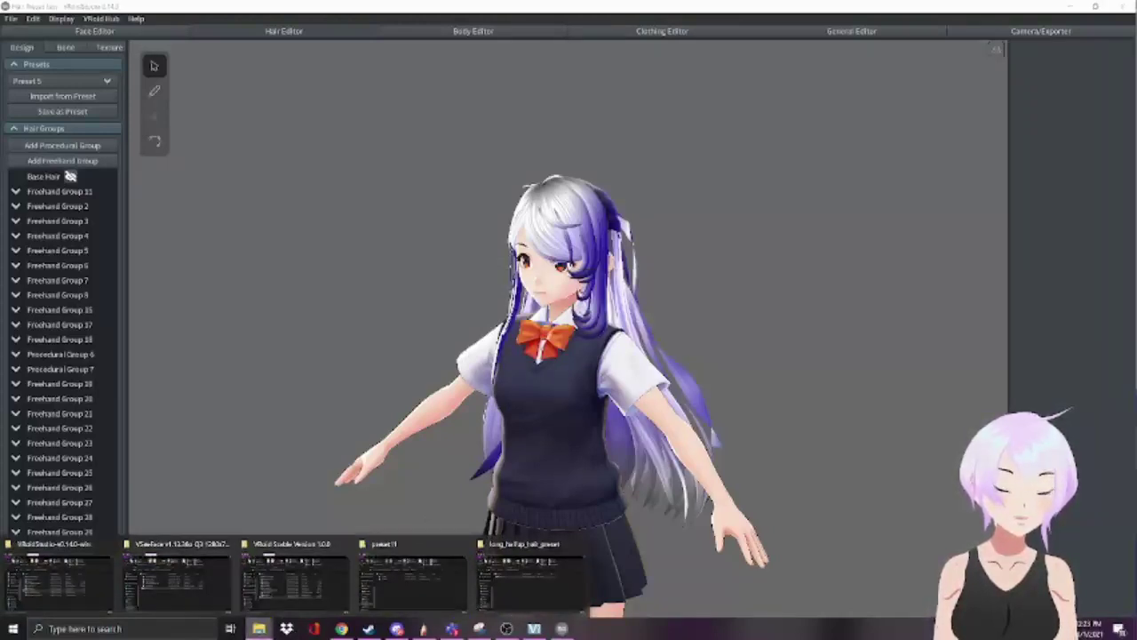
pyautogui.click(293, 578)
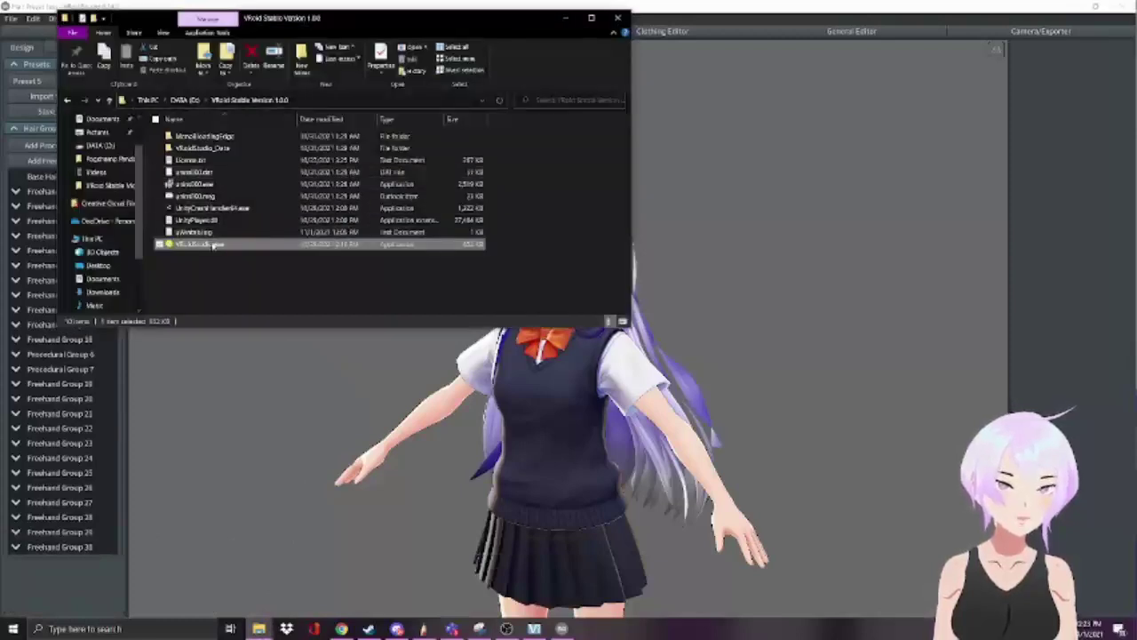
pyautogui.doubleClick(213, 246)
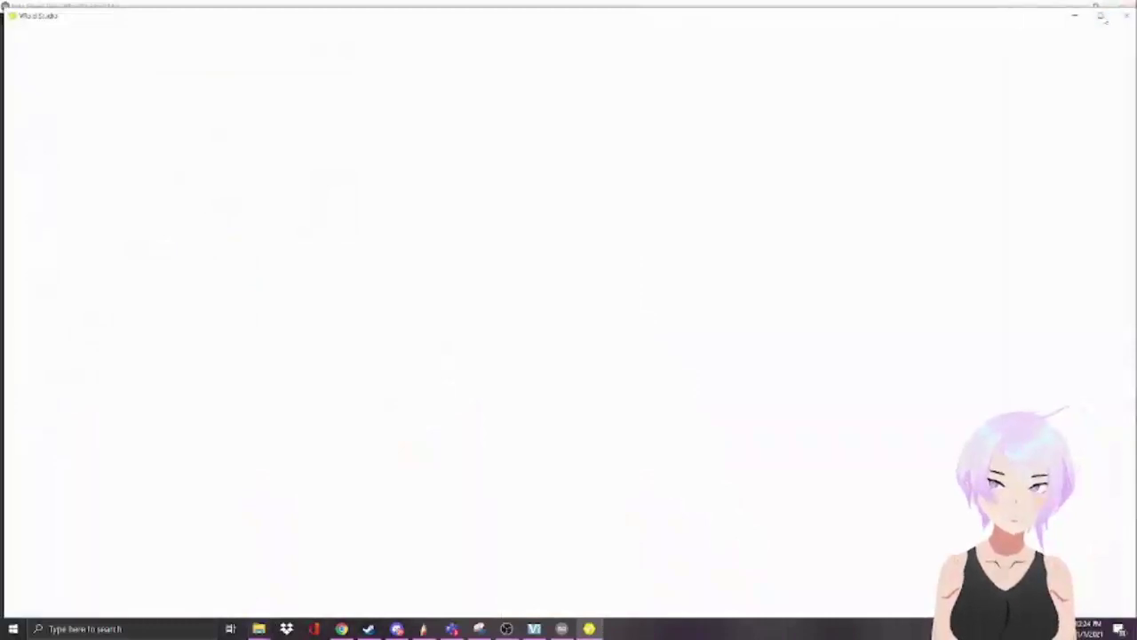
# Maximize VRoid Studio and pick the Hair Preset Test beta model to convert.
pyautogui.click(1100, 16)
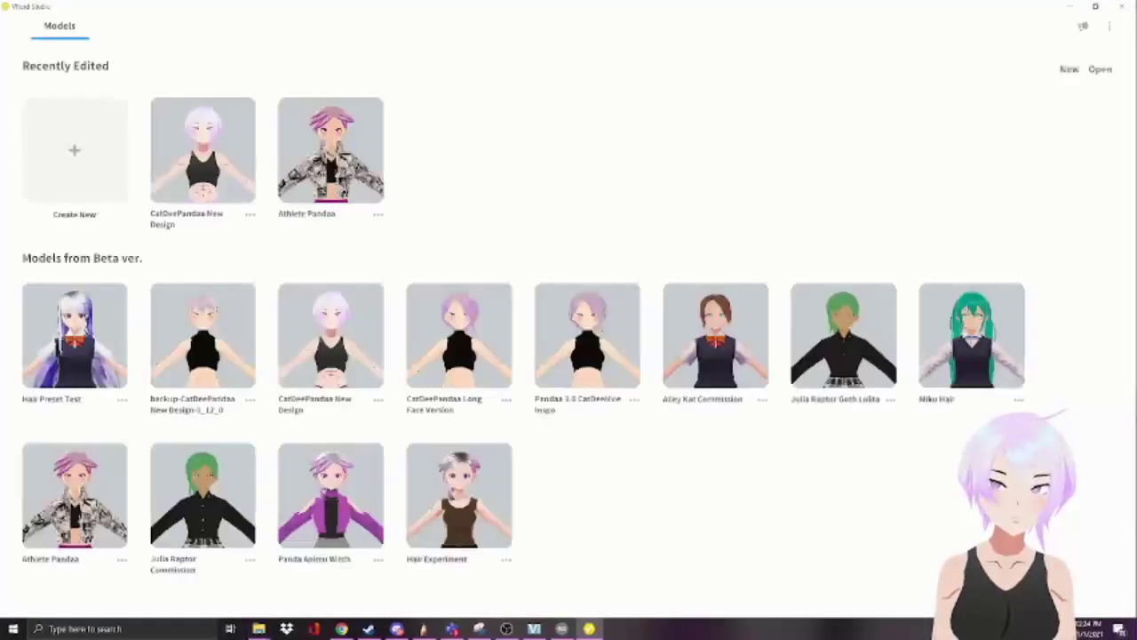
pyautogui.click(90, 198)
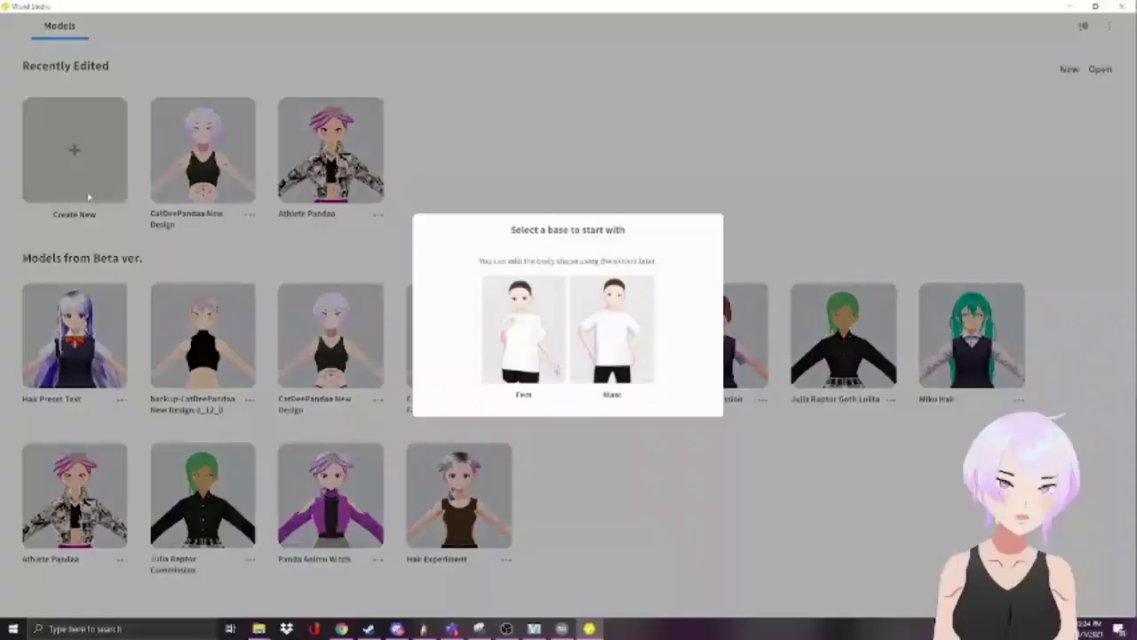
pyautogui.click(678, 471)
pyautogui.click(113, 339)
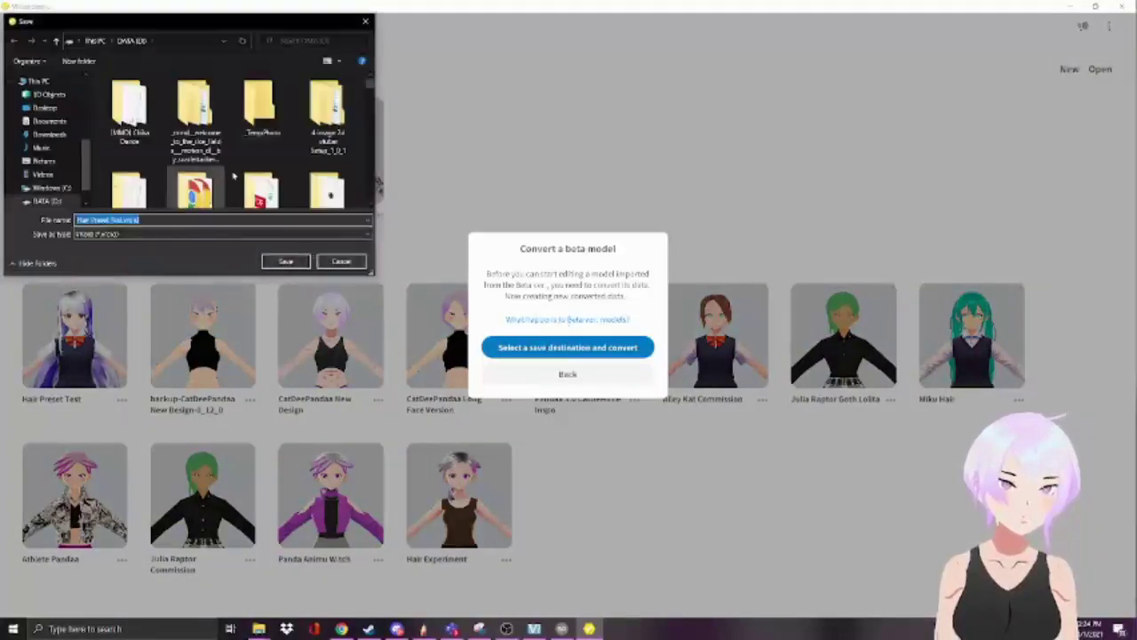
# Save the converted model into the VRoid Stable Models folder.
pyautogui.scroll(-3, 237, 178)
pyautogui.scroll(-8, 236, 178)
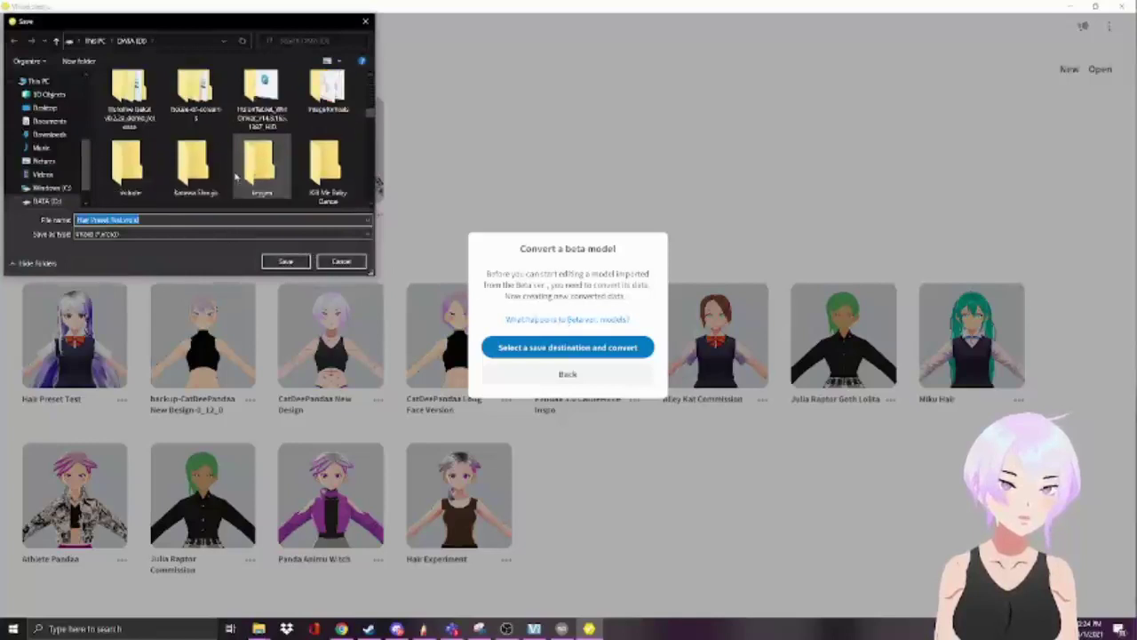
pyautogui.scroll(-8, 236, 178)
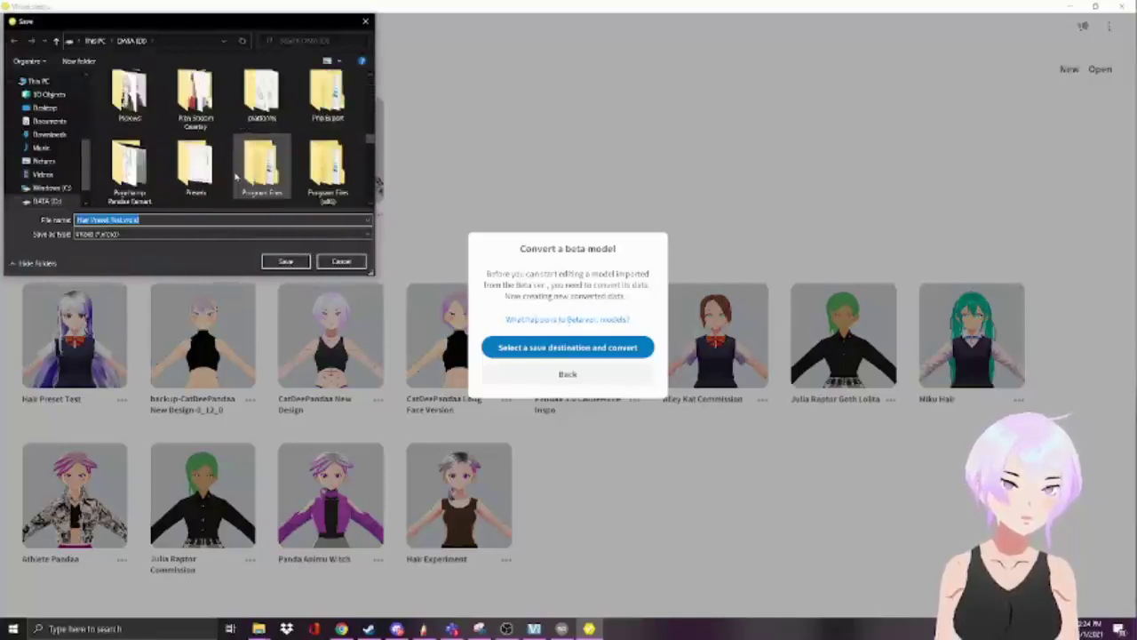
pyautogui.scroll(-6, 236, 177)
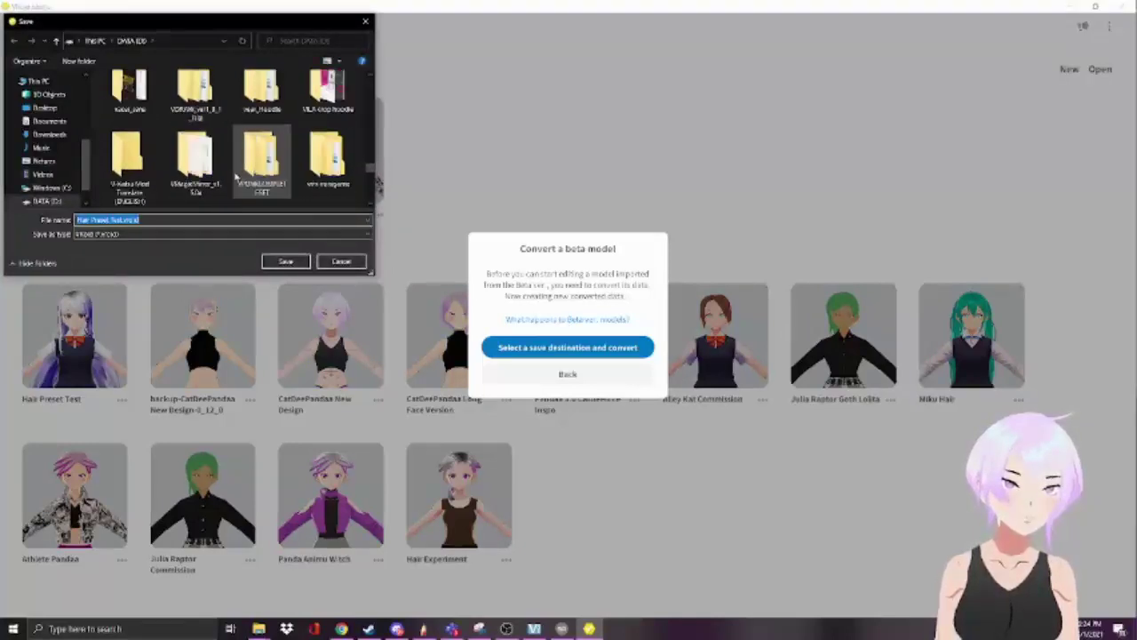
pyautogui.scroll(-3, 233, 178)
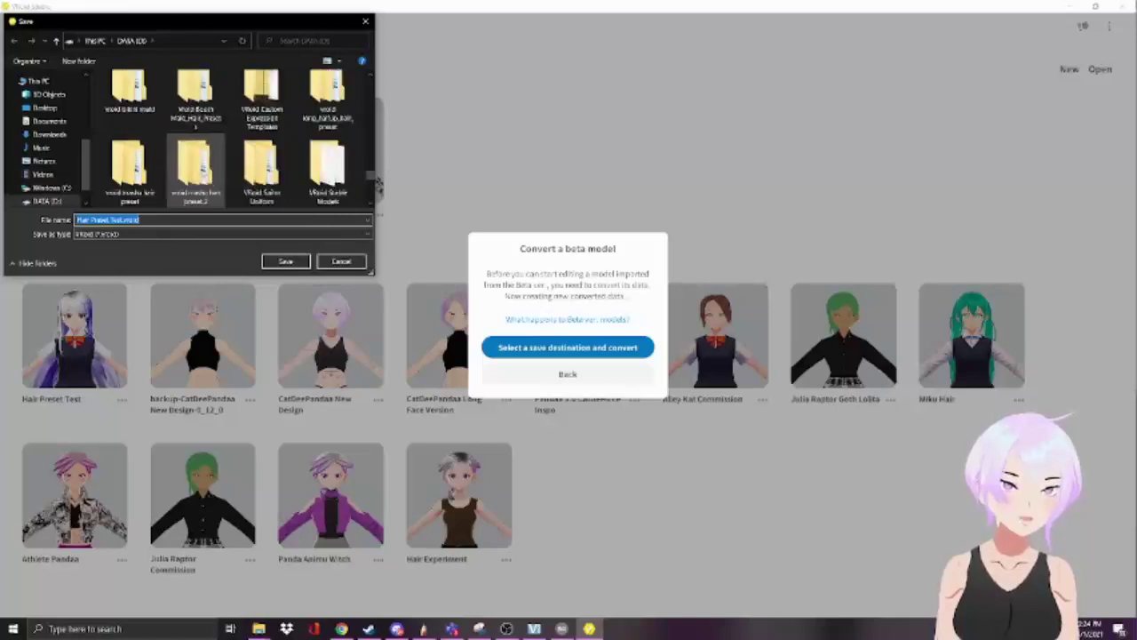
pyautogui.click(327, 168)
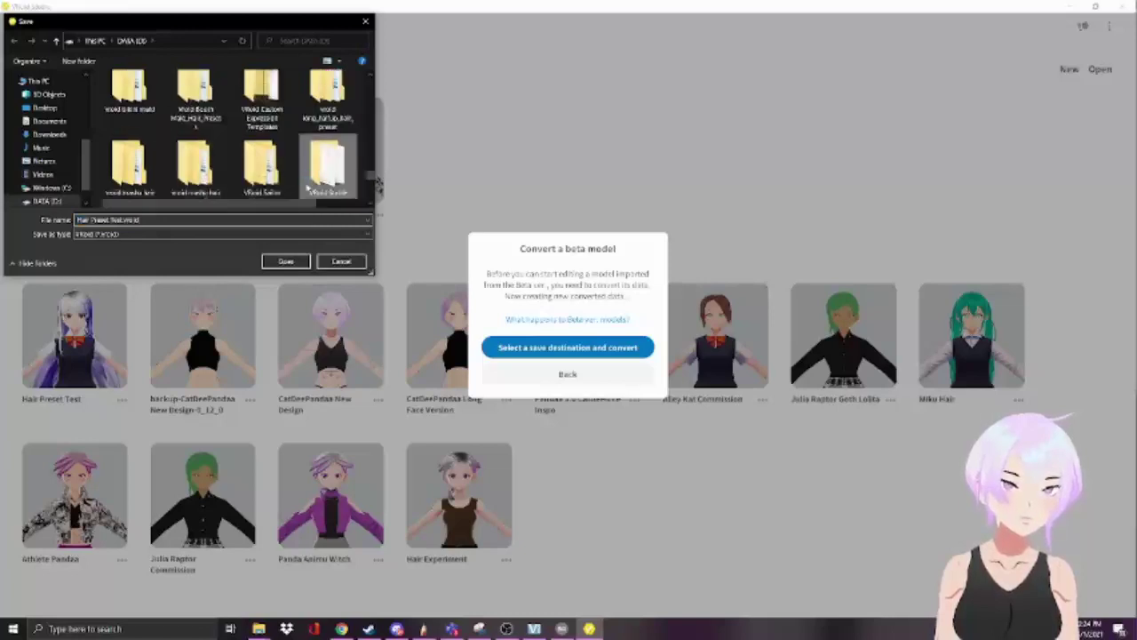
pyautogui.doubleClick(327, 169)
pyautogui.click(285, 263)
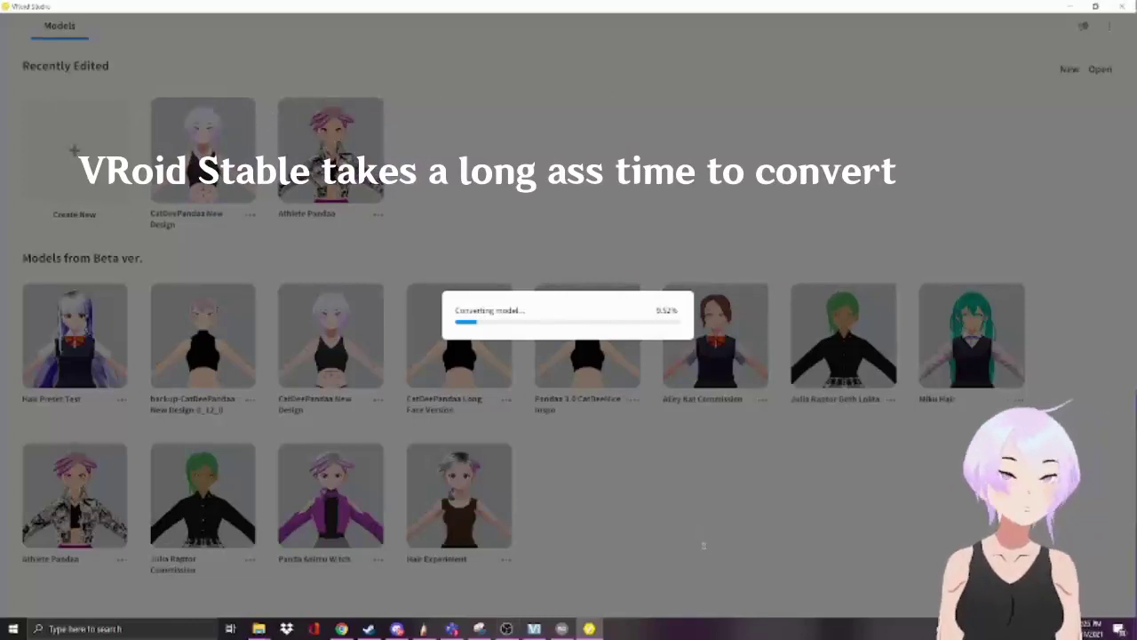
# Wait for the Hair Preset Test conversion to reach 100% and show under Recently Edited.
pyautogui.moveTo(508, 628)
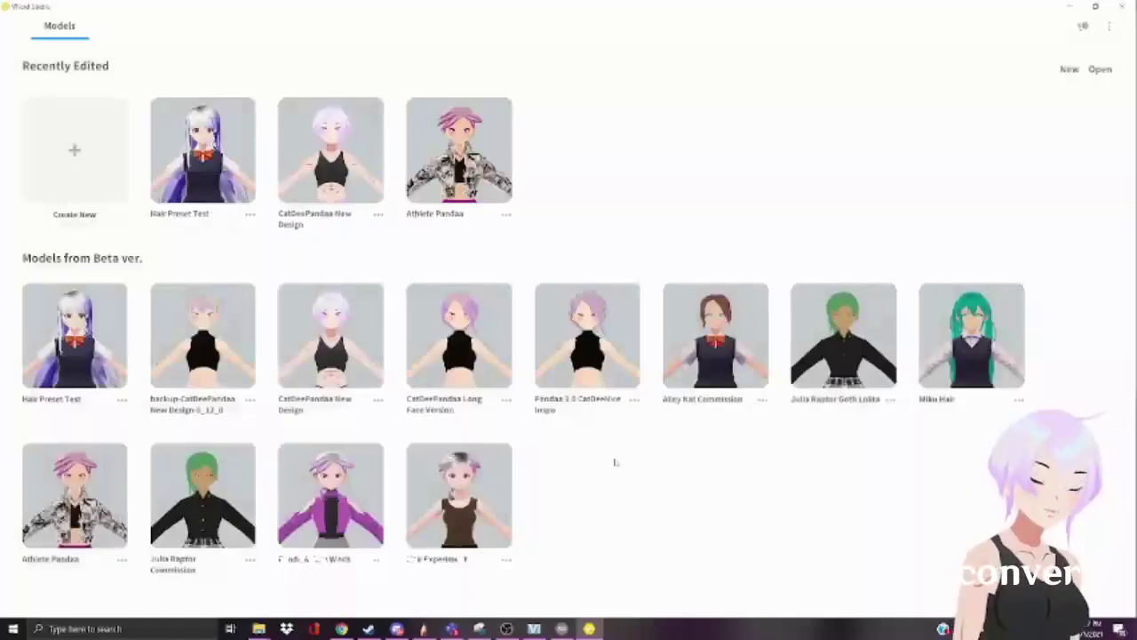
# Open Hair Preset Test and load its custom Overall Hair into the hairstyle editor.
pyautogui.click(203, 149)
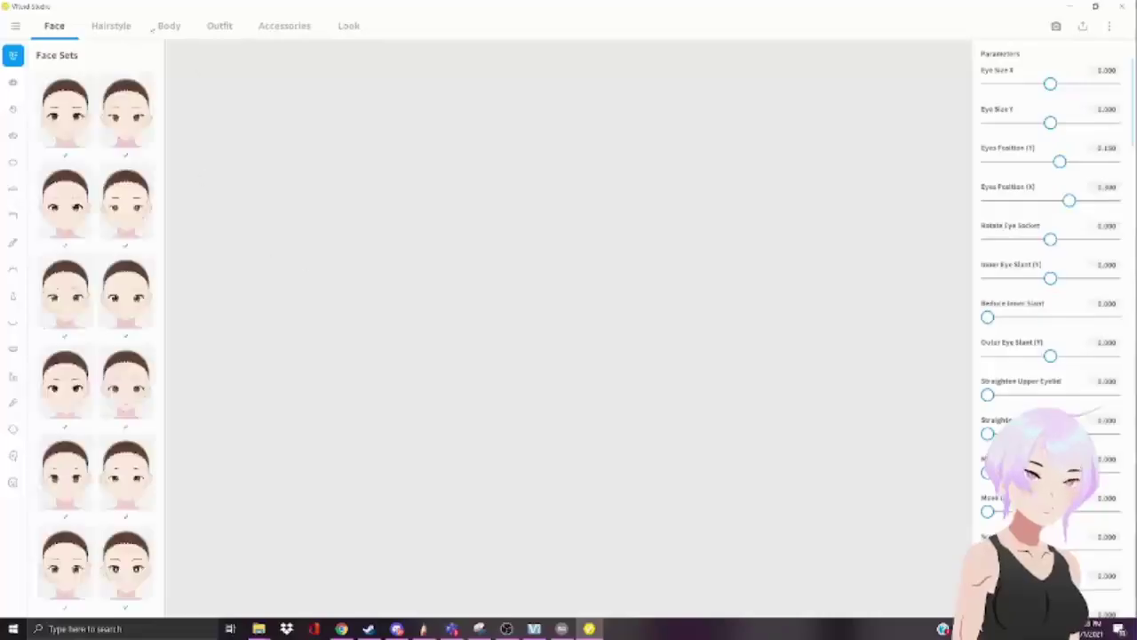
pyautogui.click(105, 28)
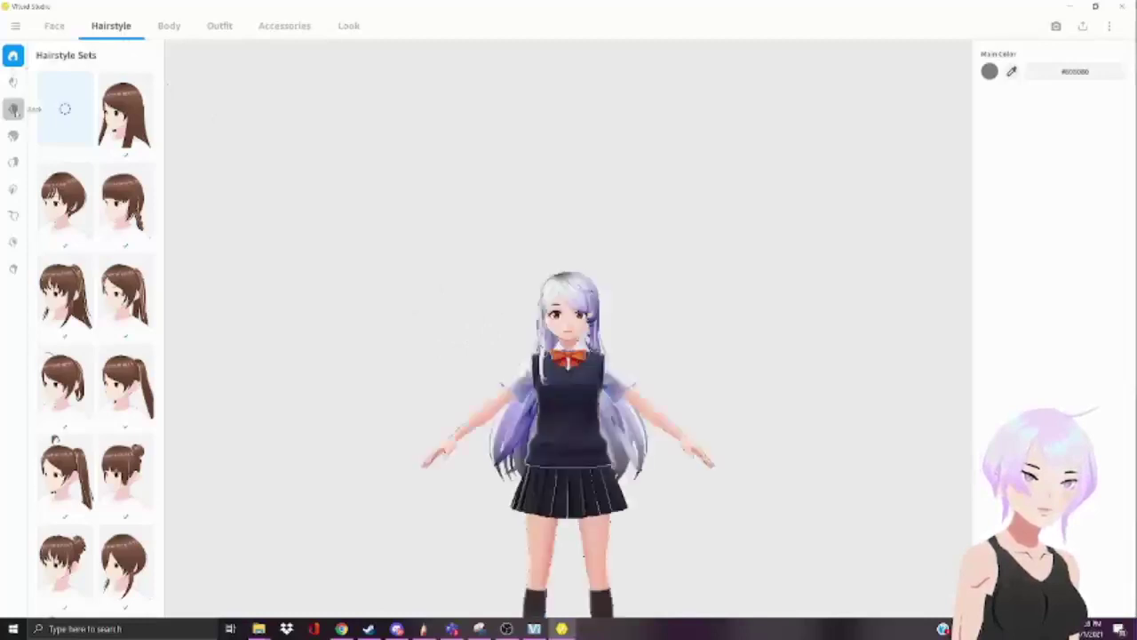
pyautogui.click(14, 109)
pyautogui.click(13, 135)
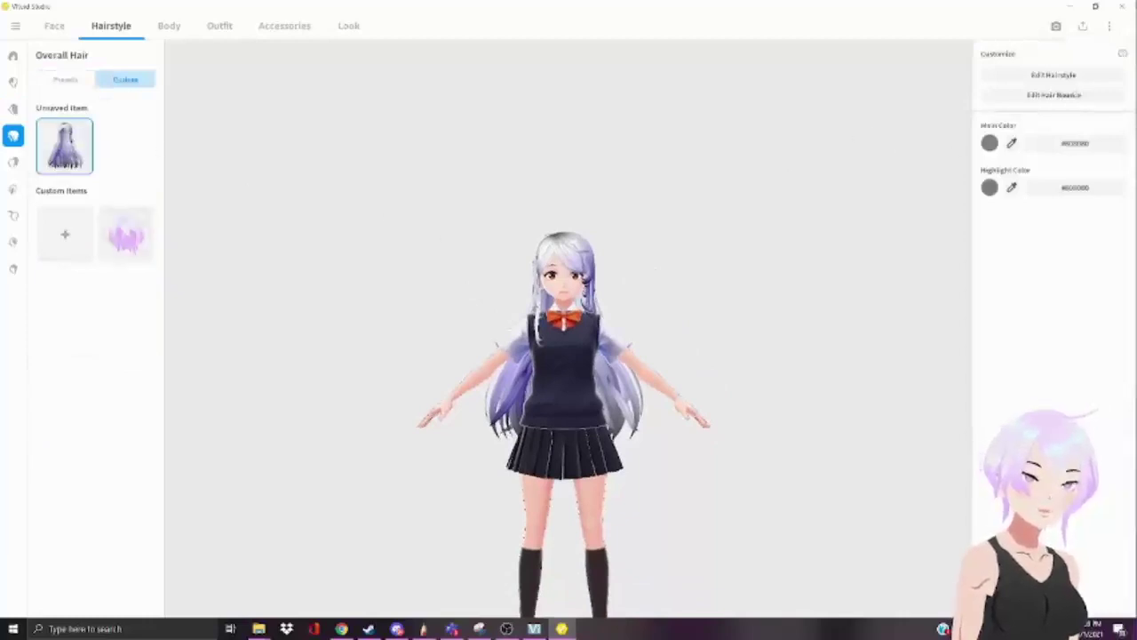
pyautogui.click(1073, 76)
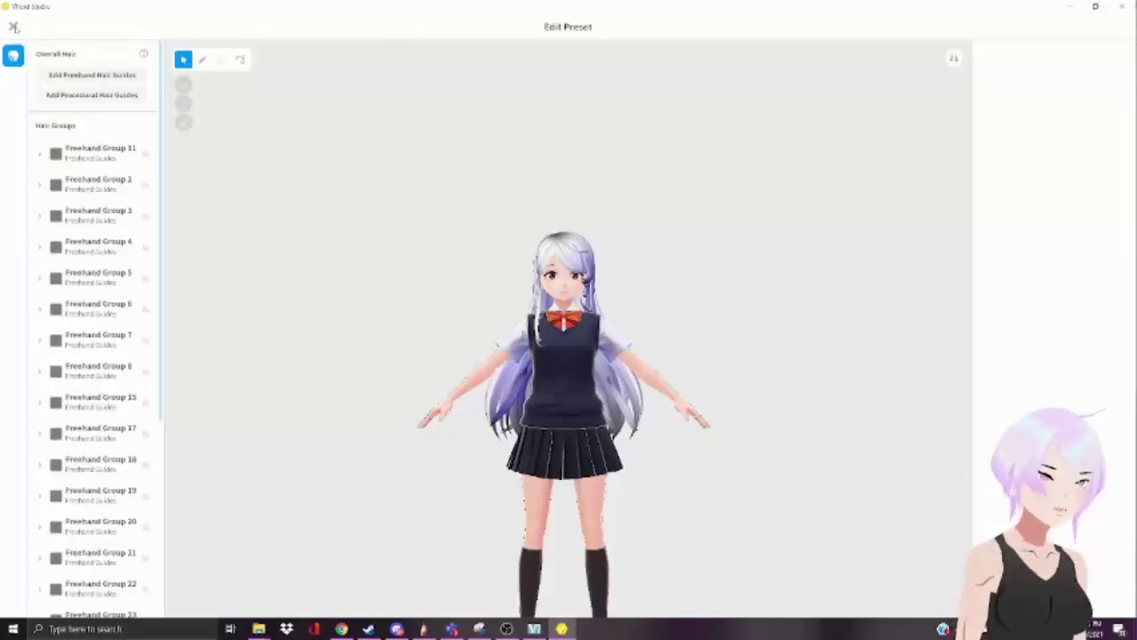
# Close the hairstyle editor, keeping the long purple half-up hair as a custom Overall Hair item.
pyautogui.click(13, 28)
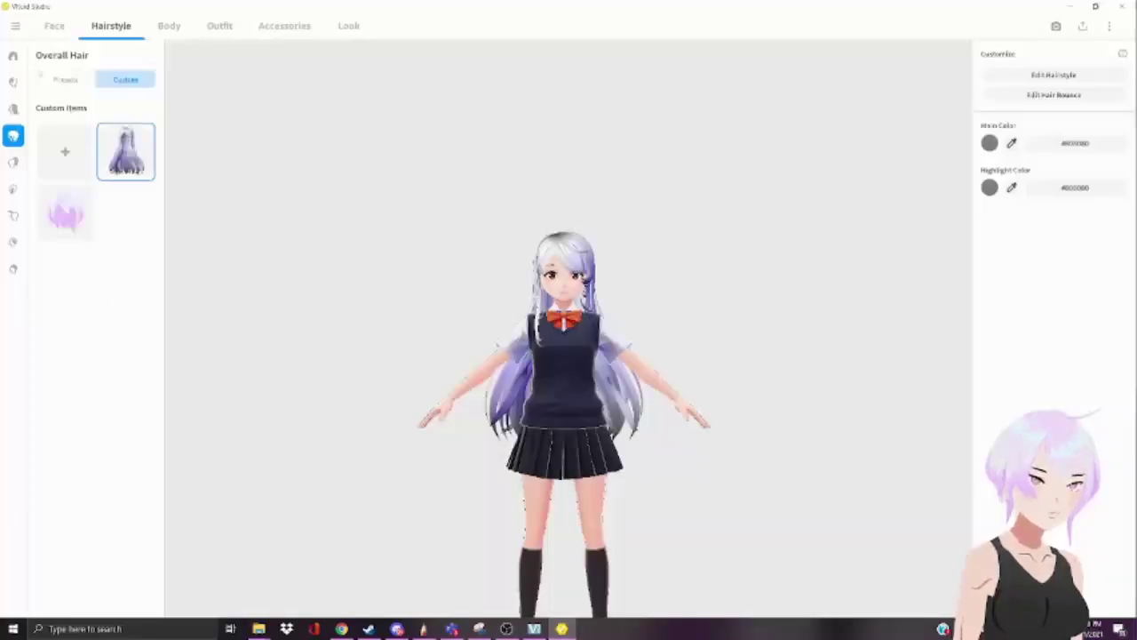
# Return to model selection and create a new model from the Female base.
pyautogui.click(18, 28)
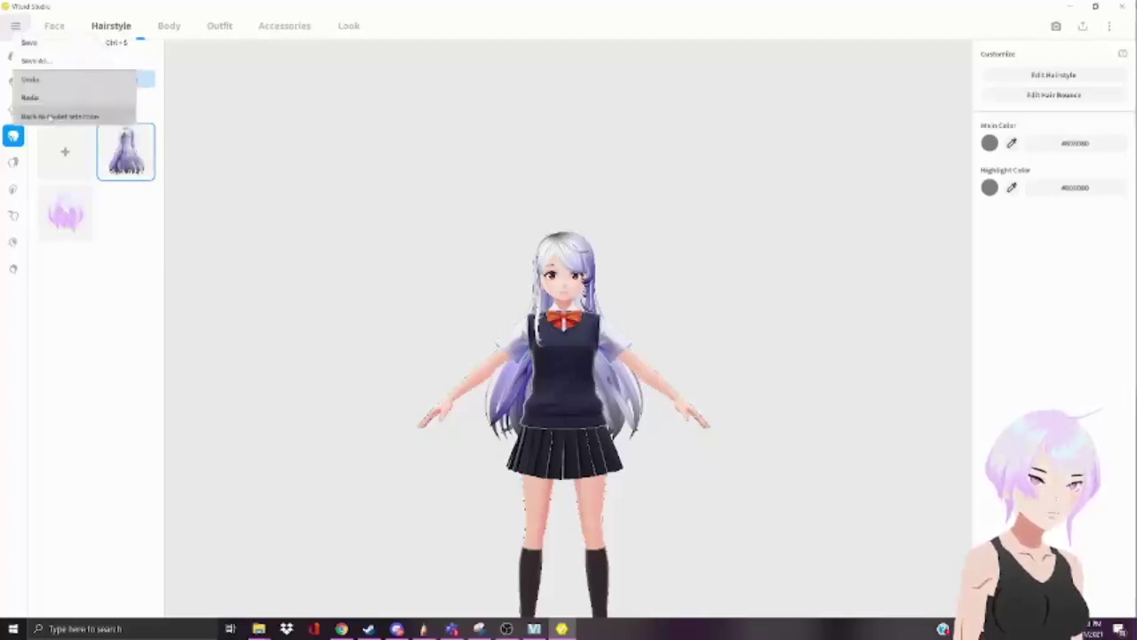
pyautogui.click(60, 116)
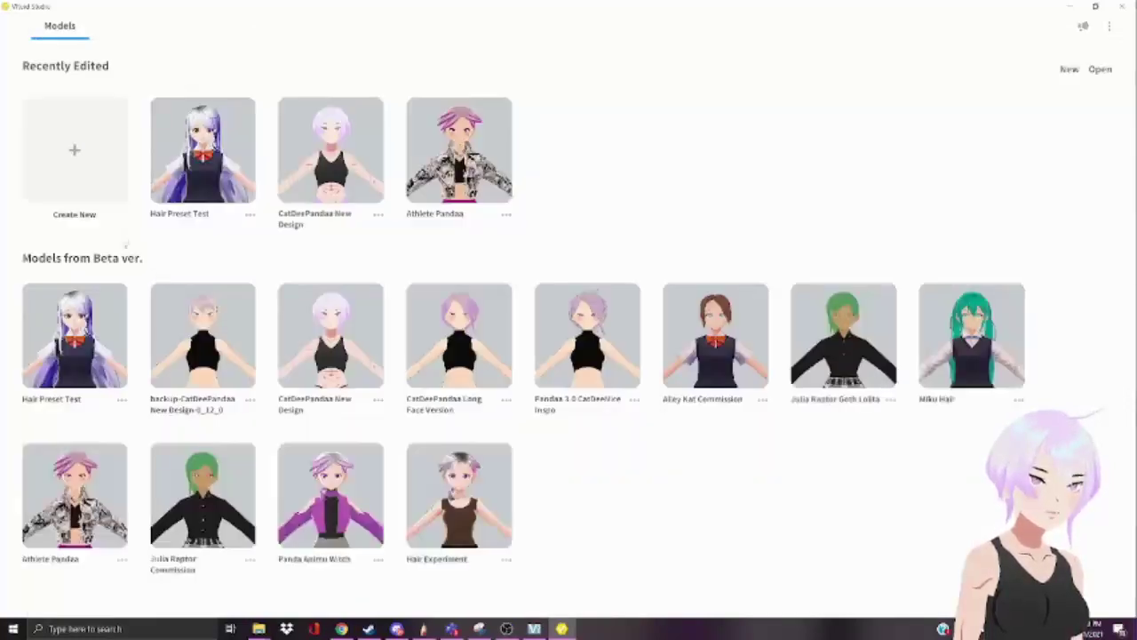
pyautogui.click(76, 151)
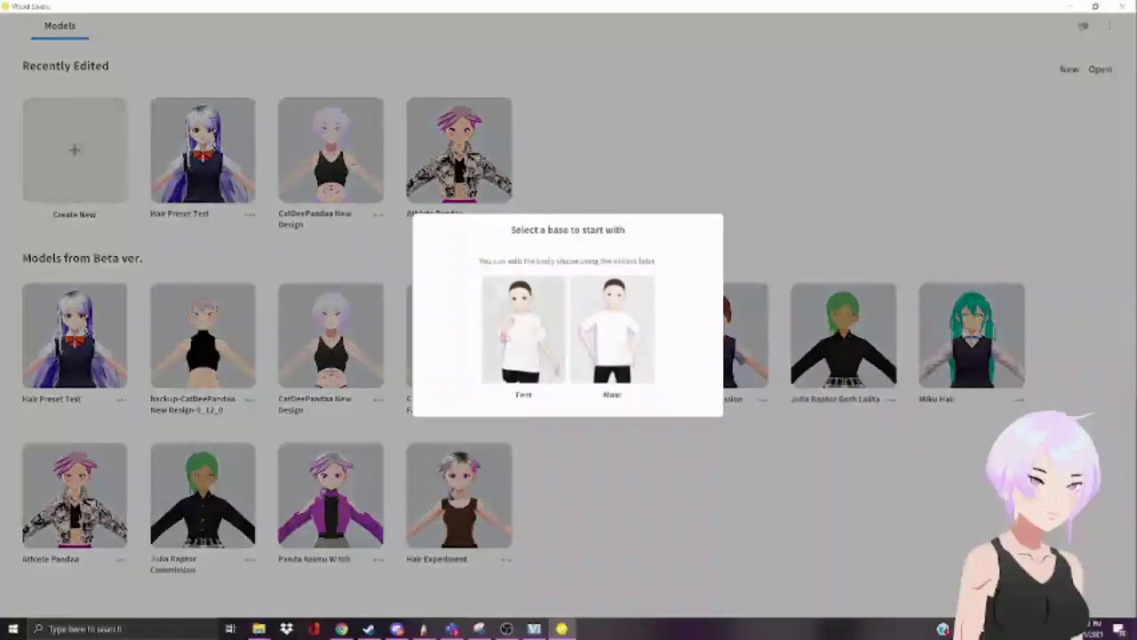
pyautogui.click(550, 343)
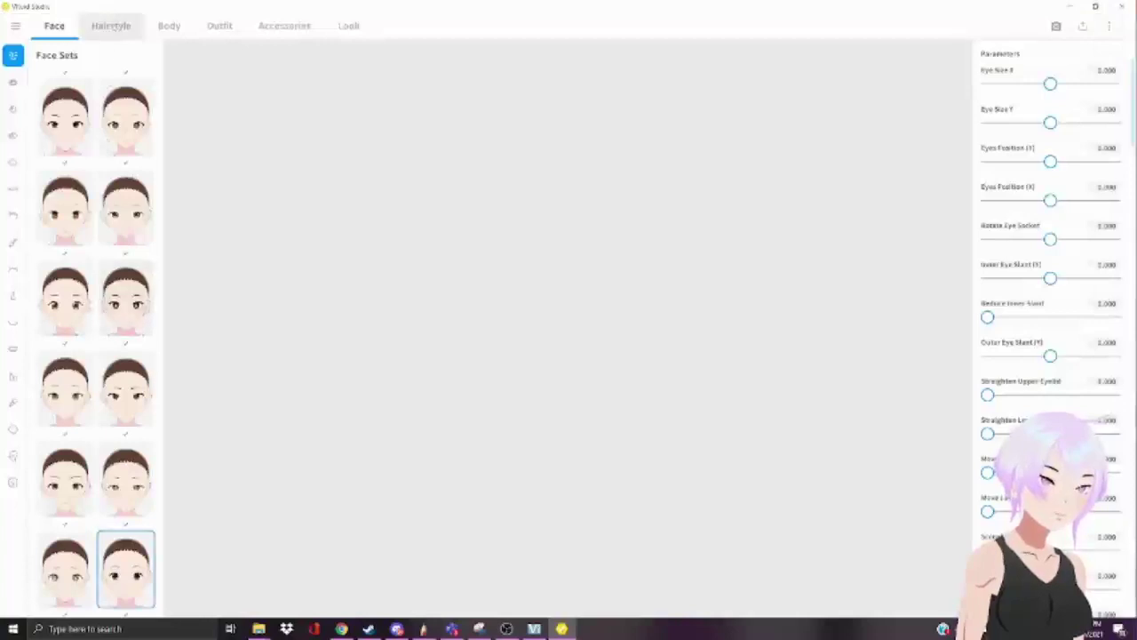
# Apply the saved long purple-and-silver Overall Hair custom item to the new female model.
pyautogui.click(111, 25)
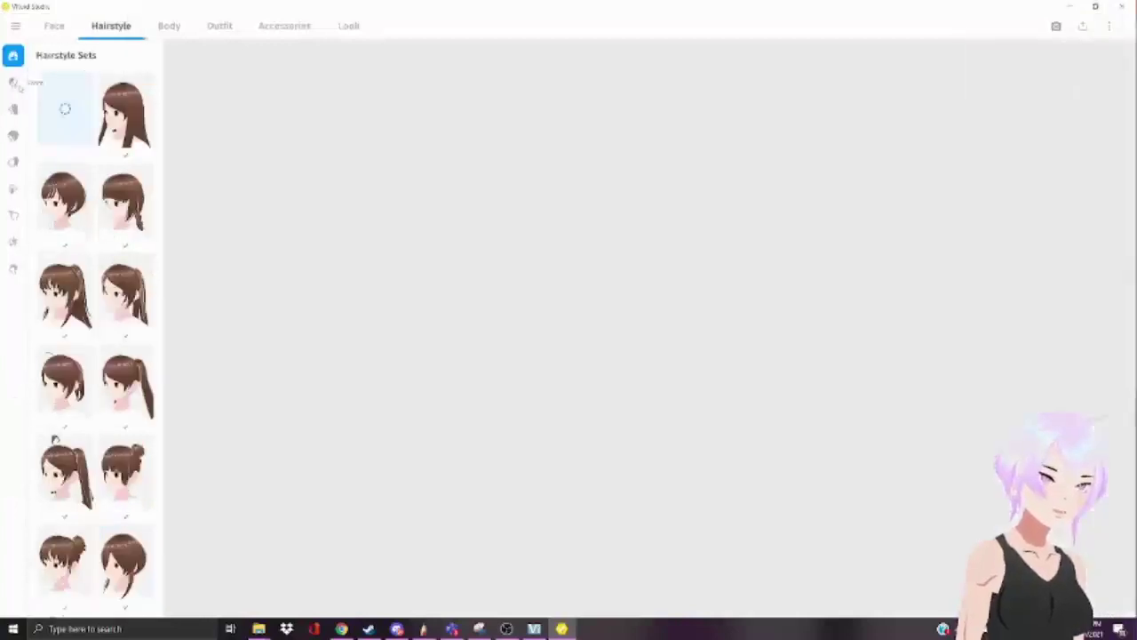
pyautogui.click(13, 108)
pyautogui.click(13, 135)
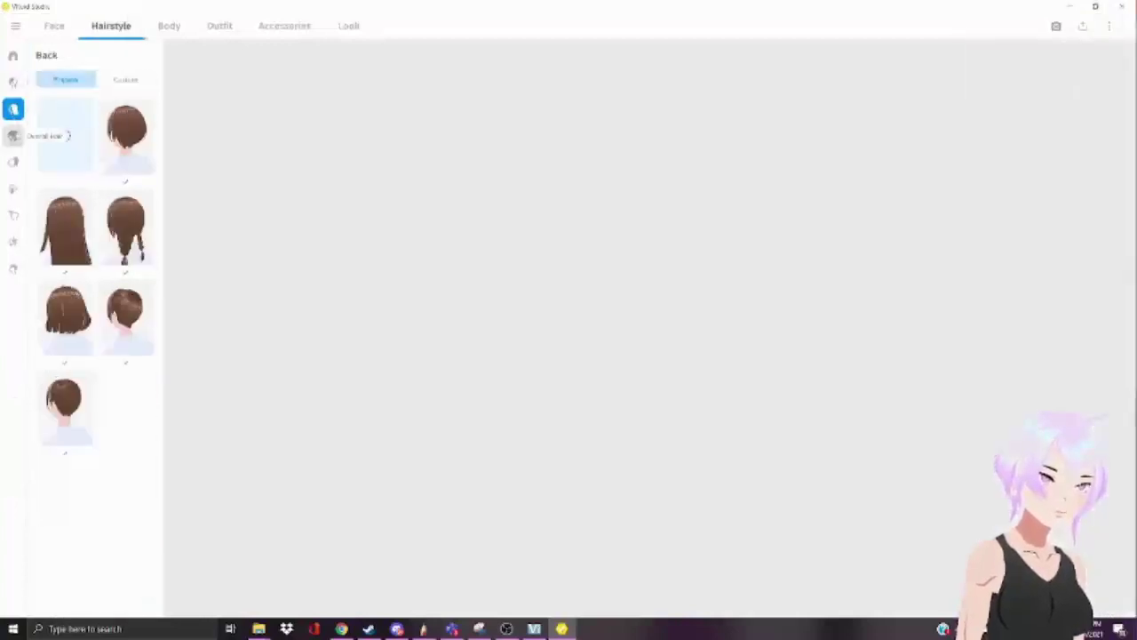
pyautogui.click(123, 80)
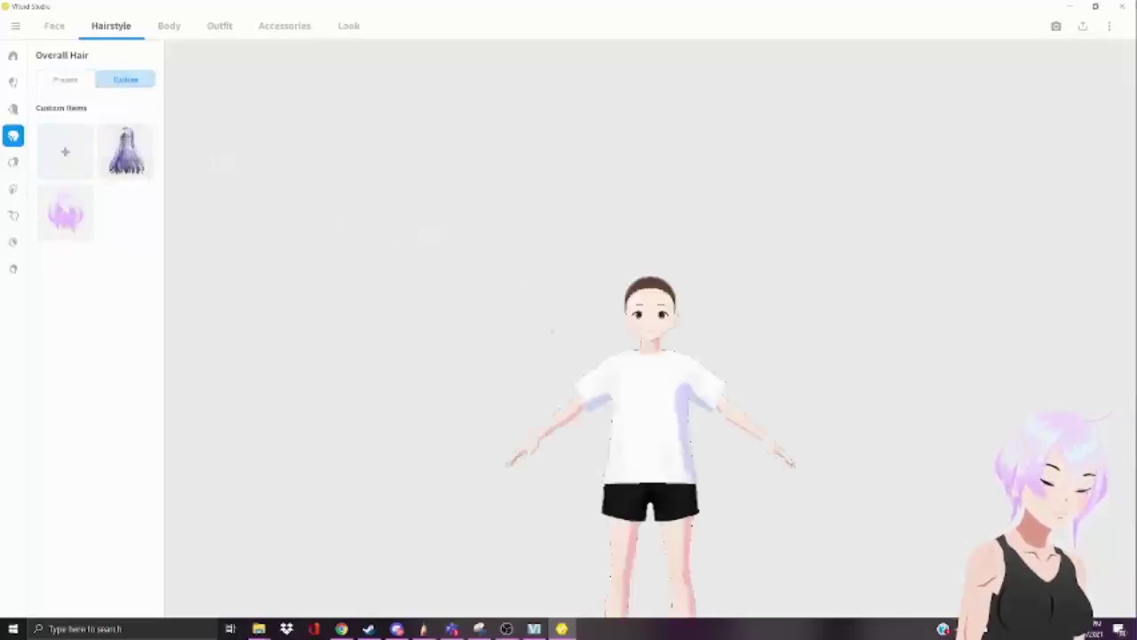
pyautogui.click(126, 151)
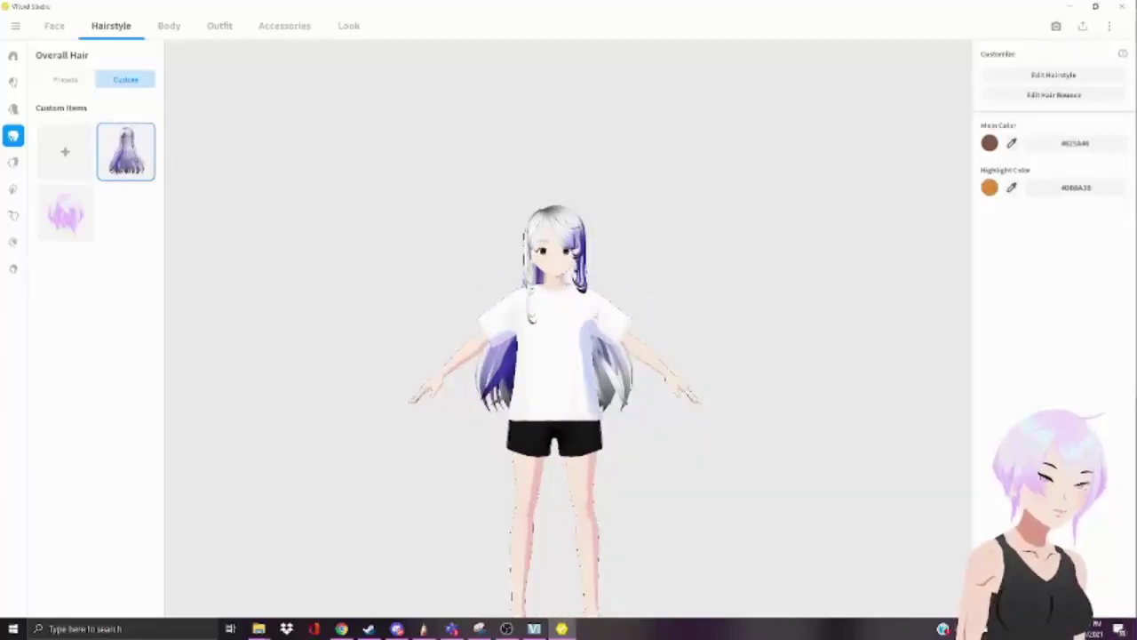
# Preview the model in Photo Booth playing the Standby 1 animation from Poses & Animations.
pyautogui.click(1059, 29)
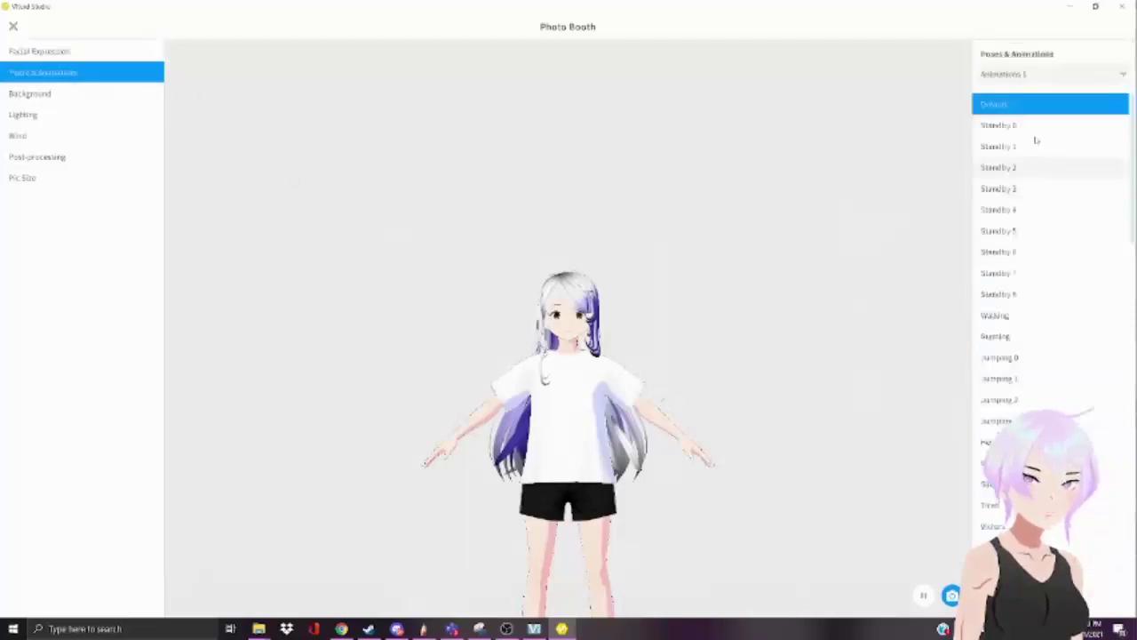
pyautogui.click(1030, 146)
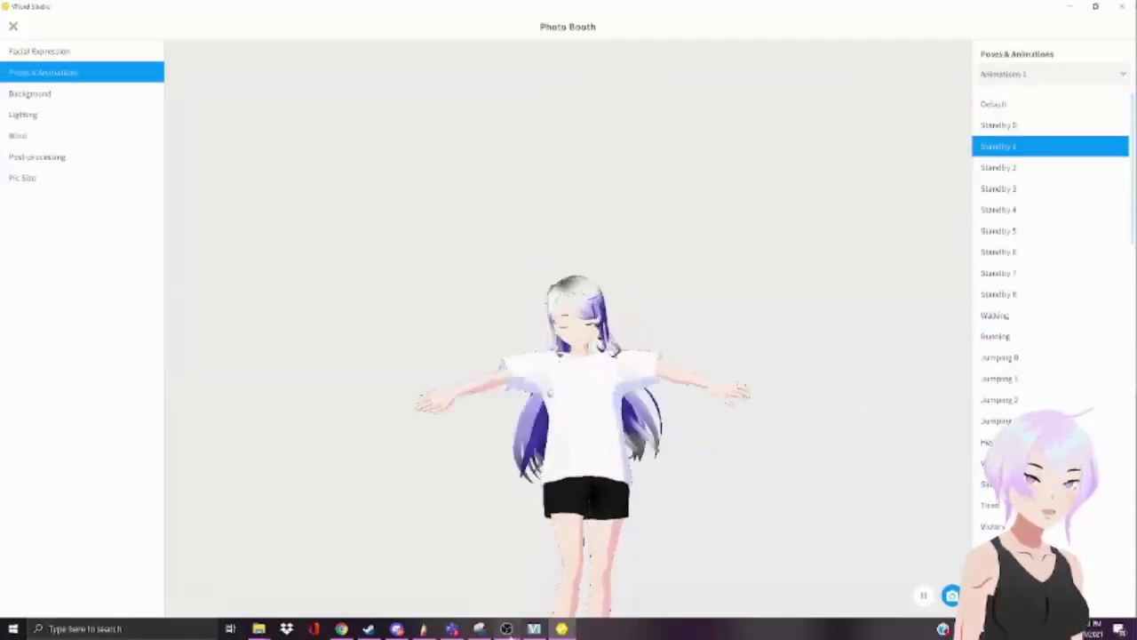
pyautogui.moveTo(506, 628)
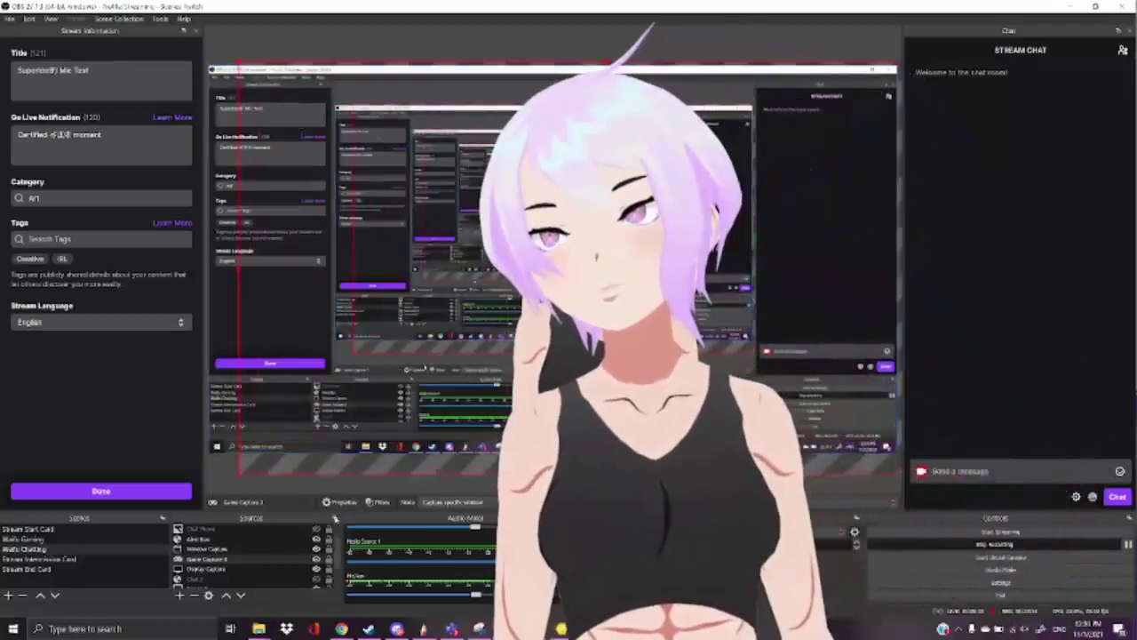
pyautogui.scroll(1, 249, 555)
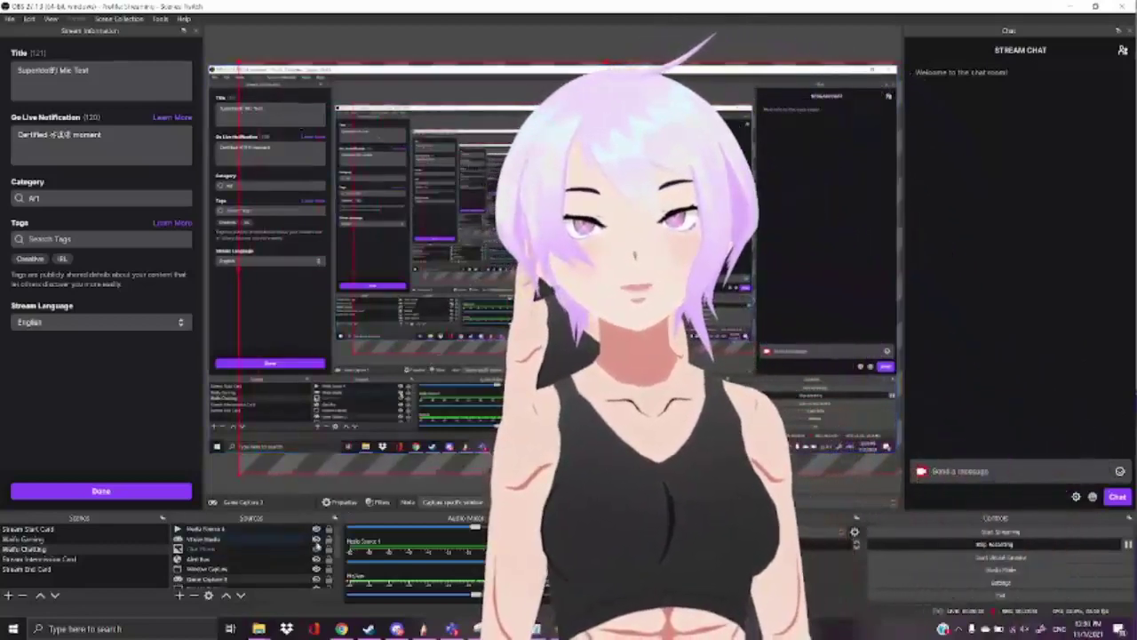
pyautogui.scroll(-3, 317, 565)
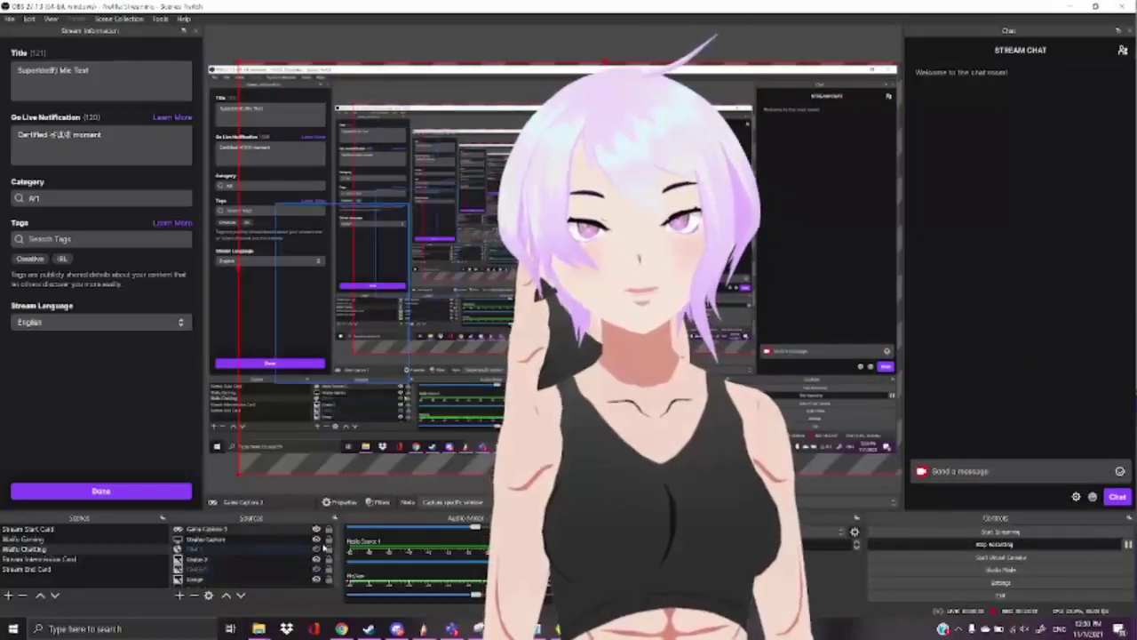